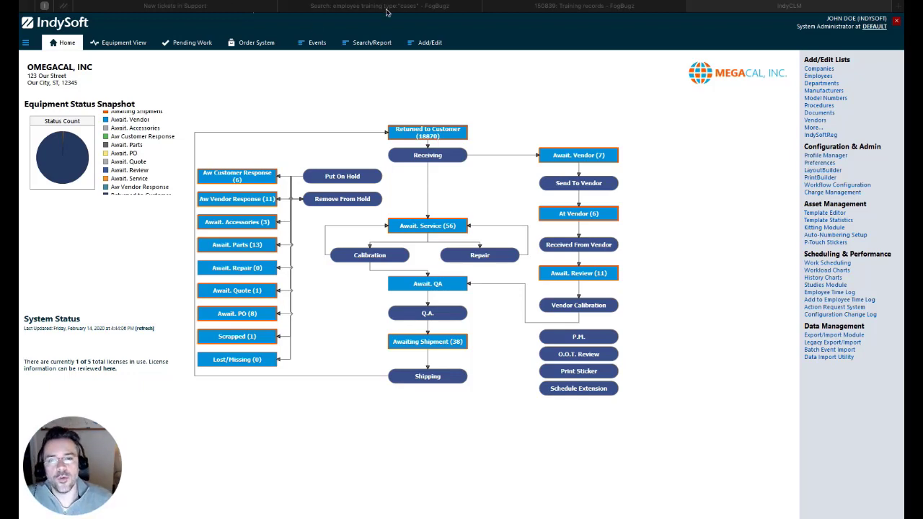
# Open the Employees list, filter it to company WAYNE, and select the CEO's row.
pyautogui.click(431, 43)
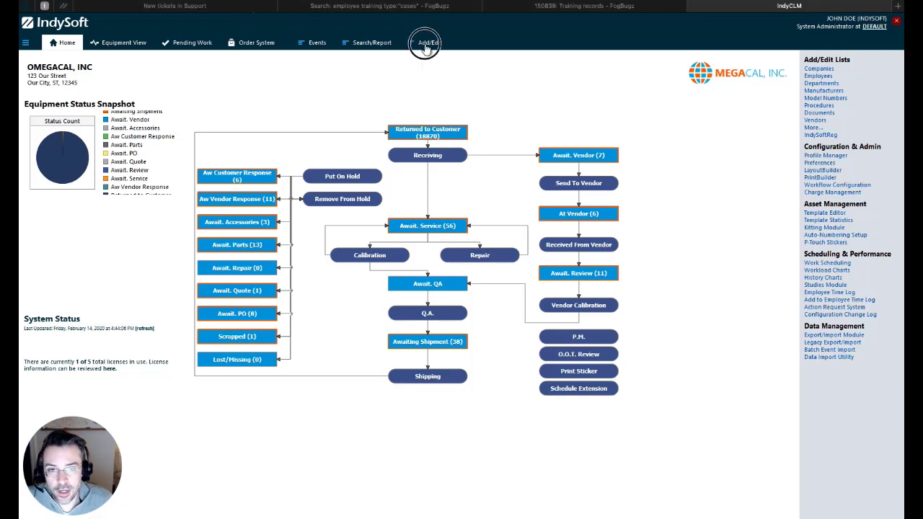
pyautogui.moveTo(447, 92)
pyautogui.click(497, 93)
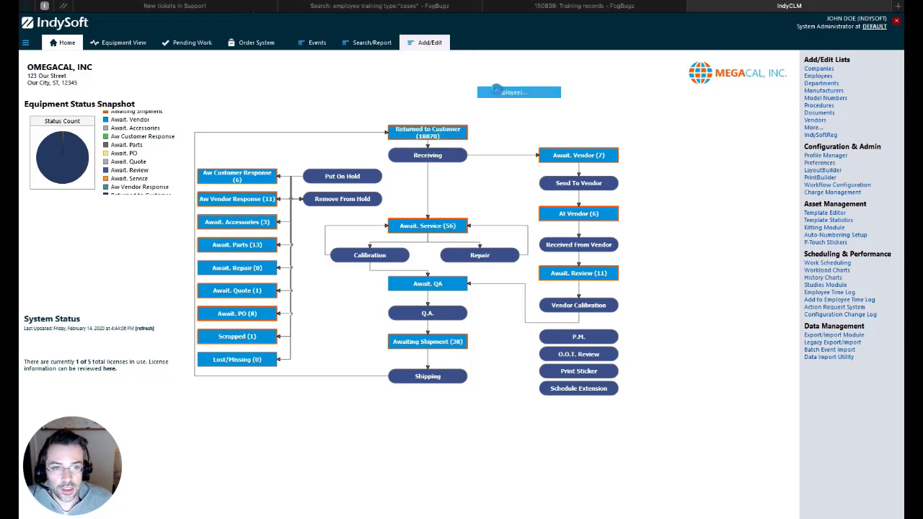
pyautogui.click(390, 238)
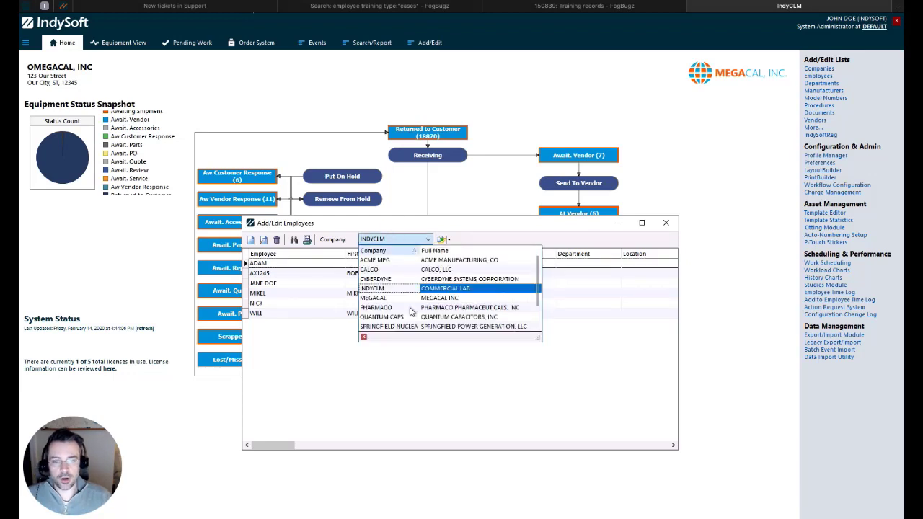
pyautogui.scroll(-1, 411, 309)
pyautogui.click(411, 330)
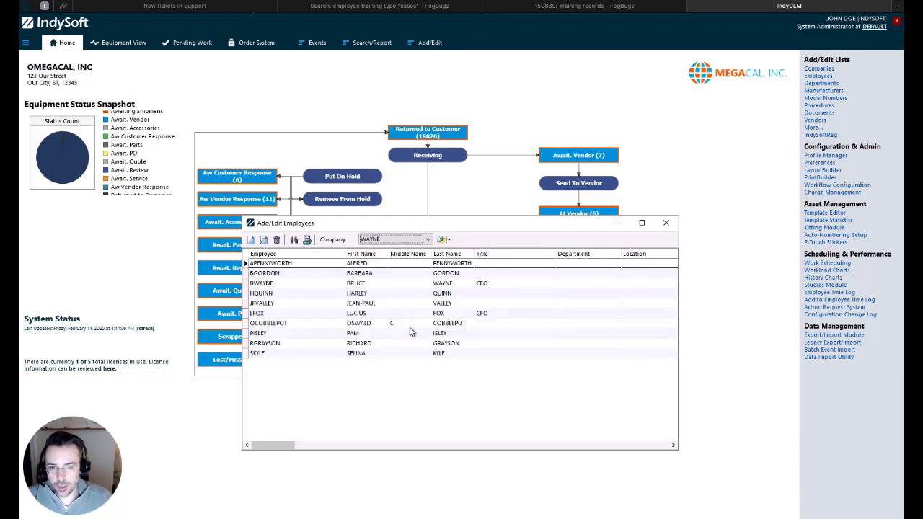
pyautogui.click(302, 285)
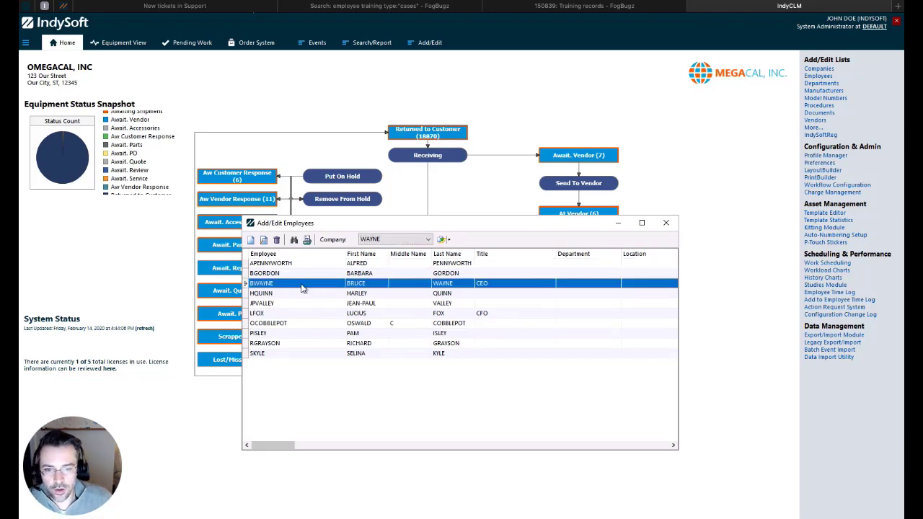
# Open the CEO's employee record and advance to Step 3, Trainings.
pyautogui.doubleClick(302, 285)
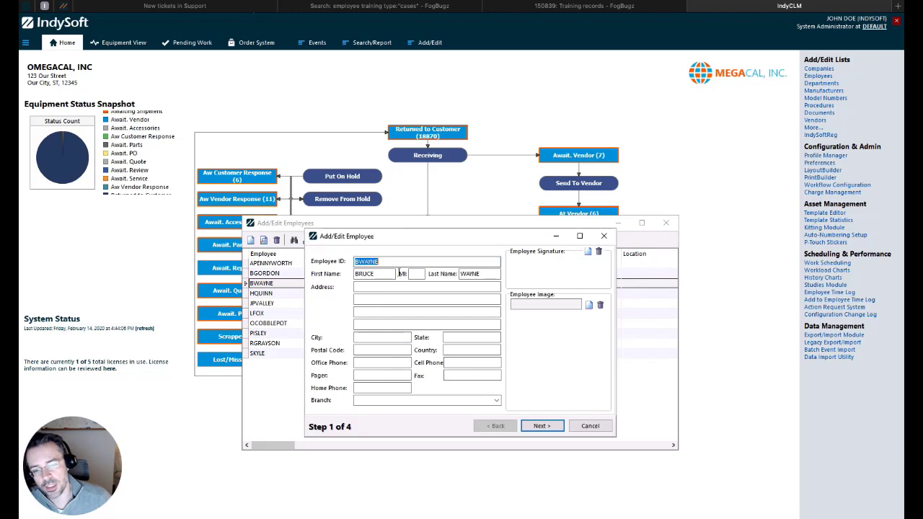
pyautogui.click(544, 426)
pyautogui.click(542, 426)
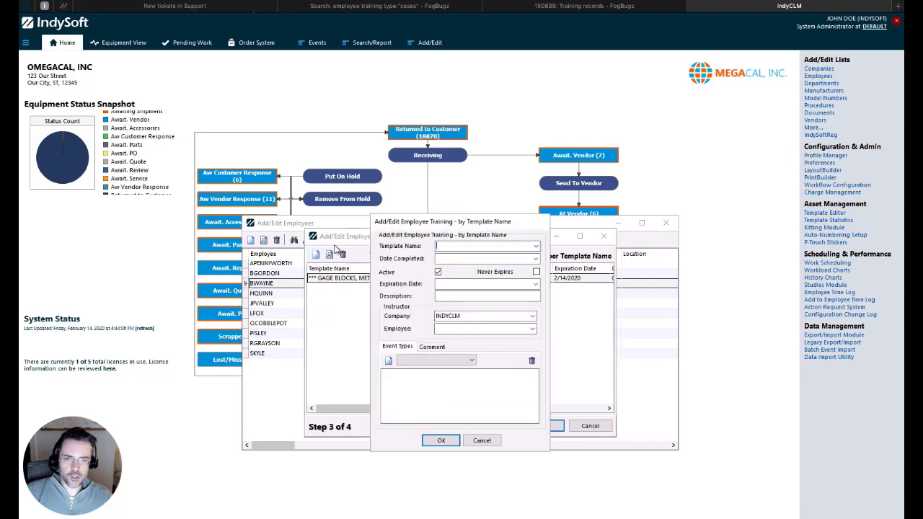
# Choose the BORE GAGE training template with completion and expiration dates of 2/14/2020.
pyautogui.click(536, 247)
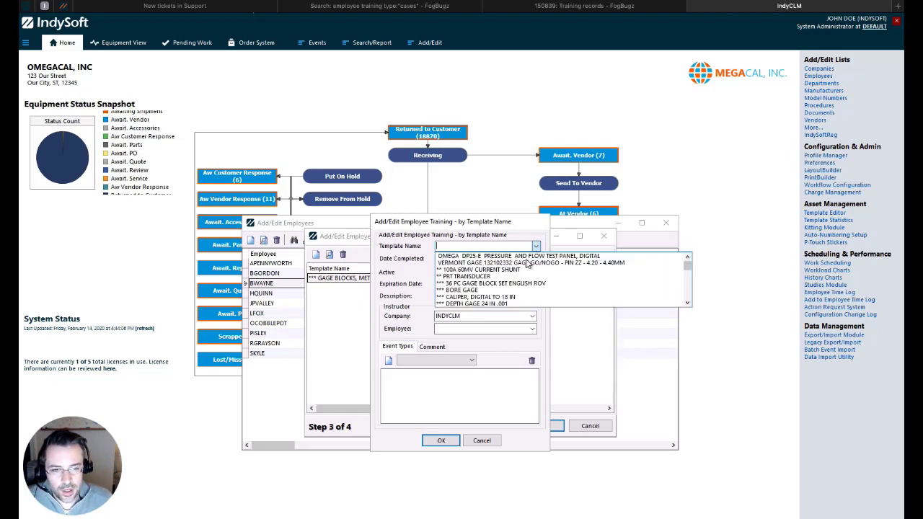
pyautogui.click(497, 290)
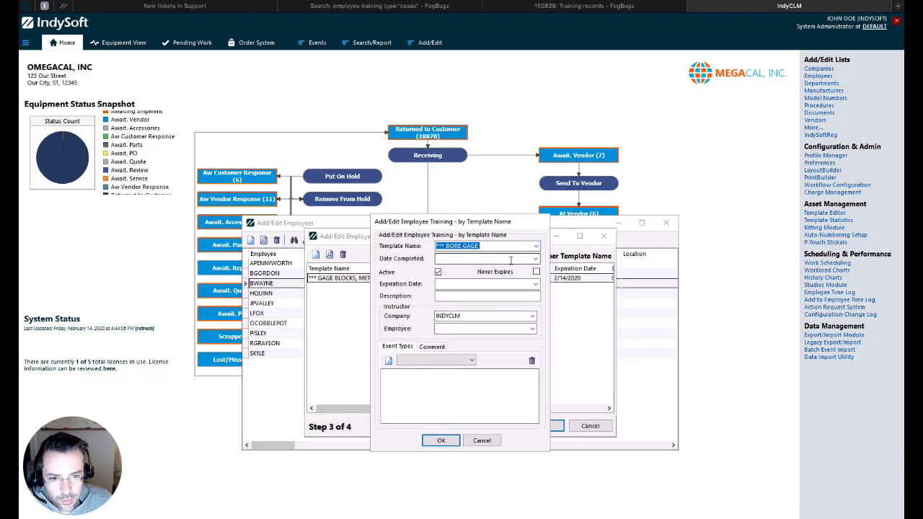
pyautogui.click(535, 258)
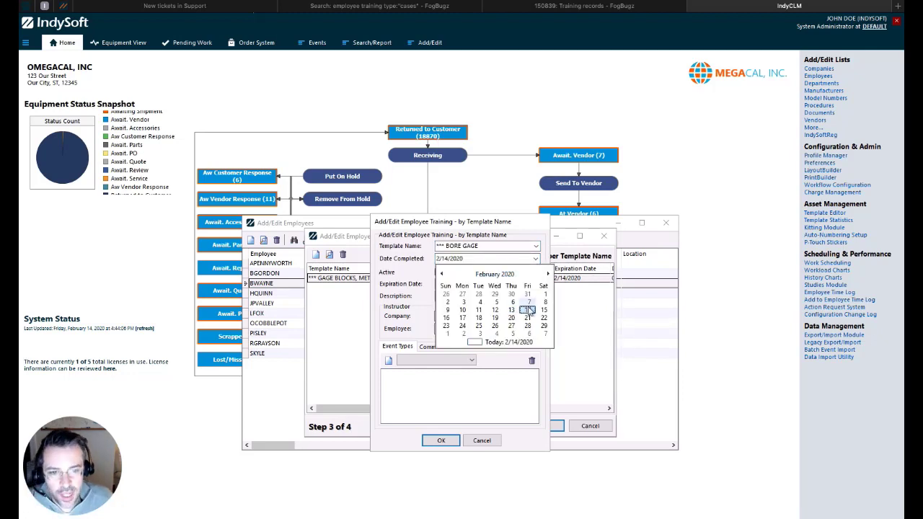
pyautogui.click(527, 309)
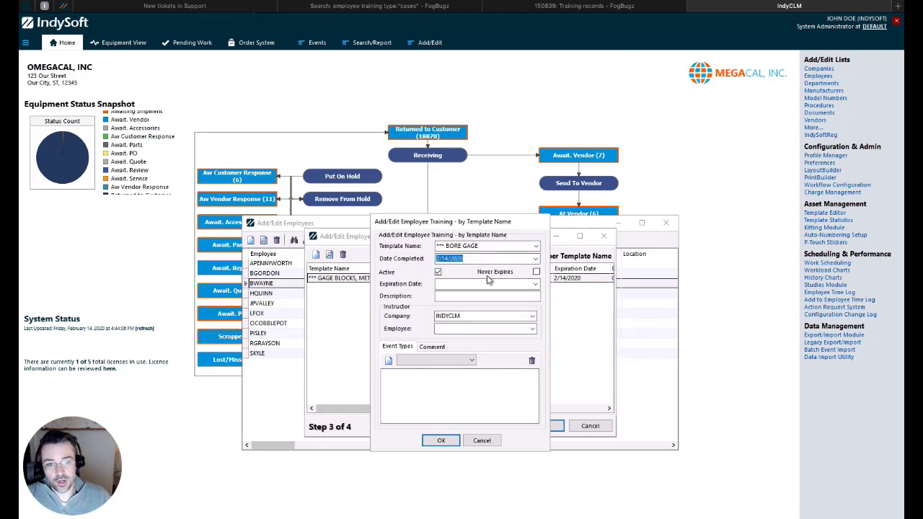
pyautogui.click(536, 284)
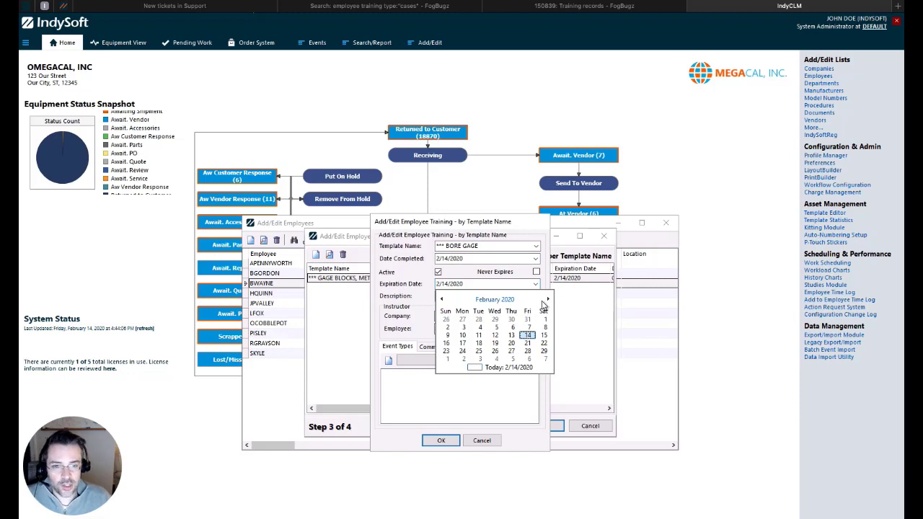
pyautogui.click(408, 306)
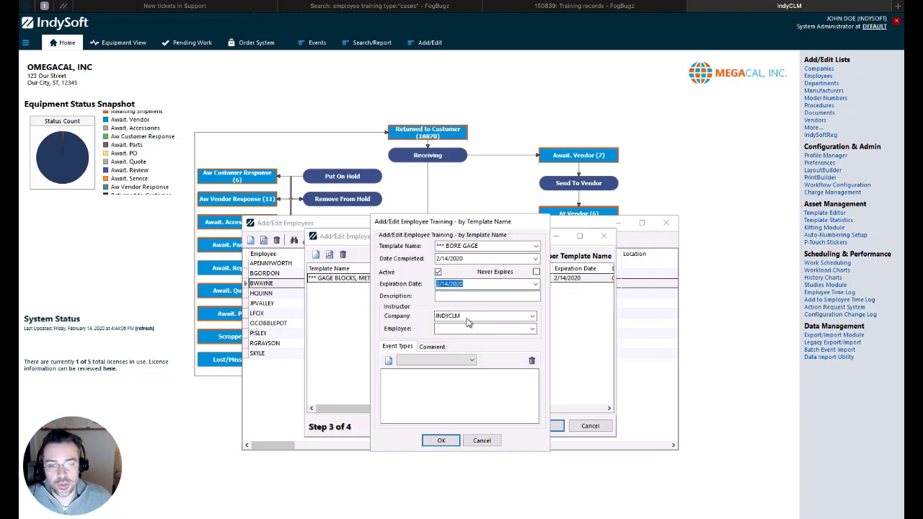
# Pick the instructor employee and add CALIBRATION to the training's event types.
pyautogui.click(531, 328)
pyautogui.click(461, 337)
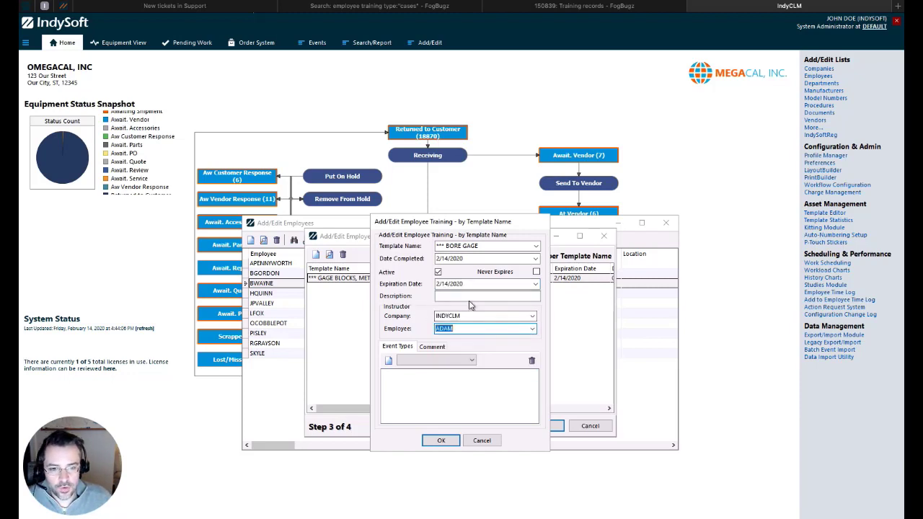
pyautogui.click(433, 359)
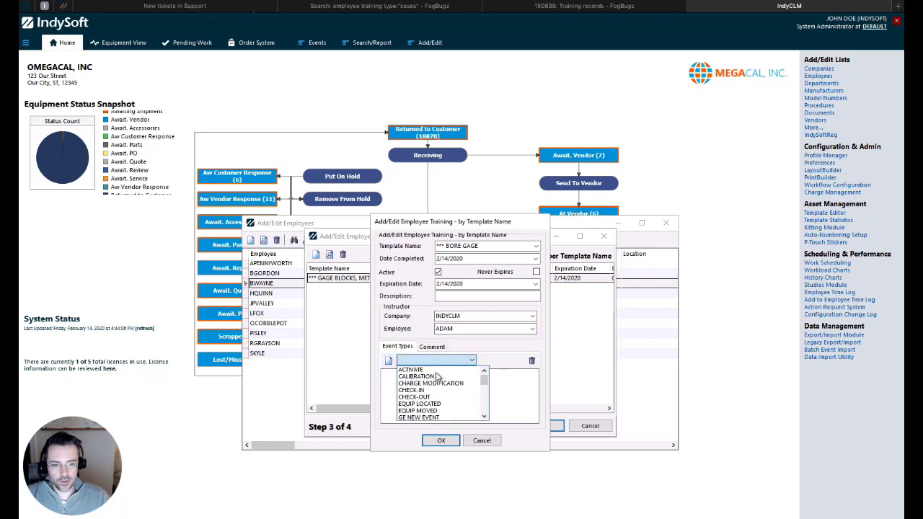
pyautogui.click(448, 377)
pyautogui.click(391, 361)
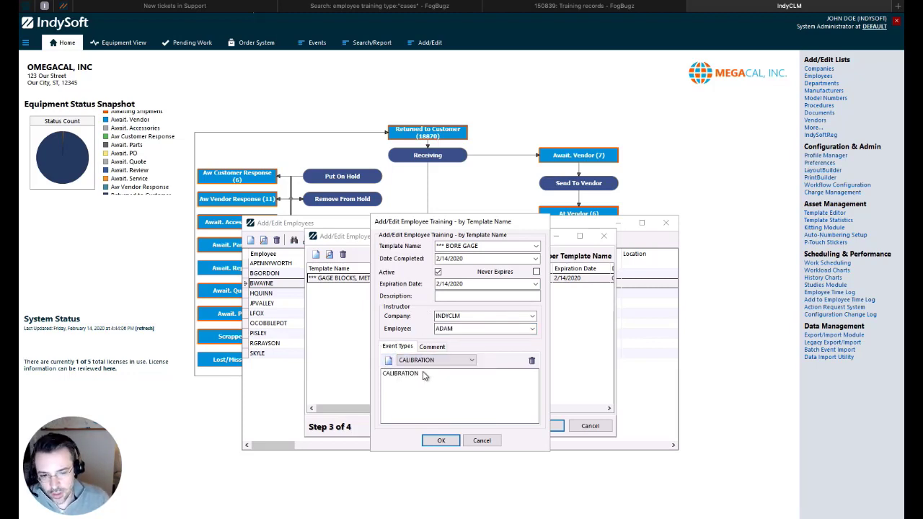
# Add a comment that the employee excels but is a bit moody, and save the training.
pyautogui.click(432, 346)
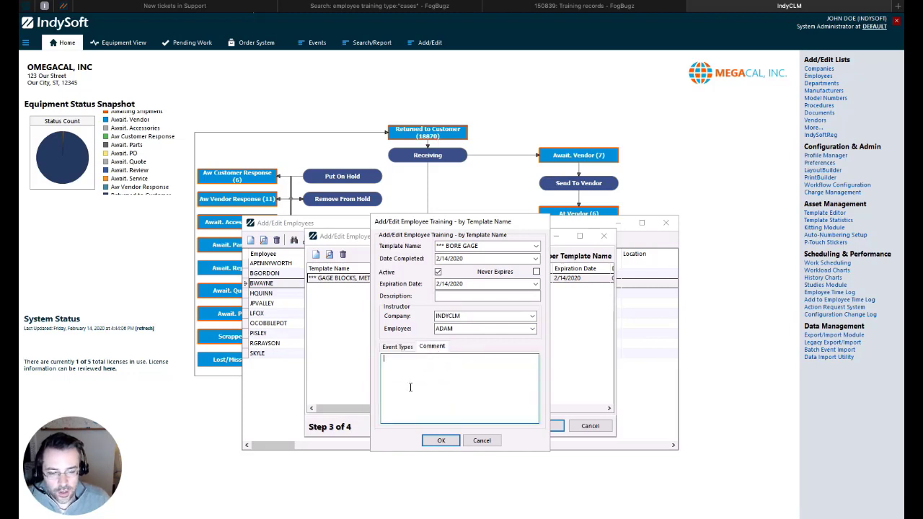
pyautogui.write('Bruc')
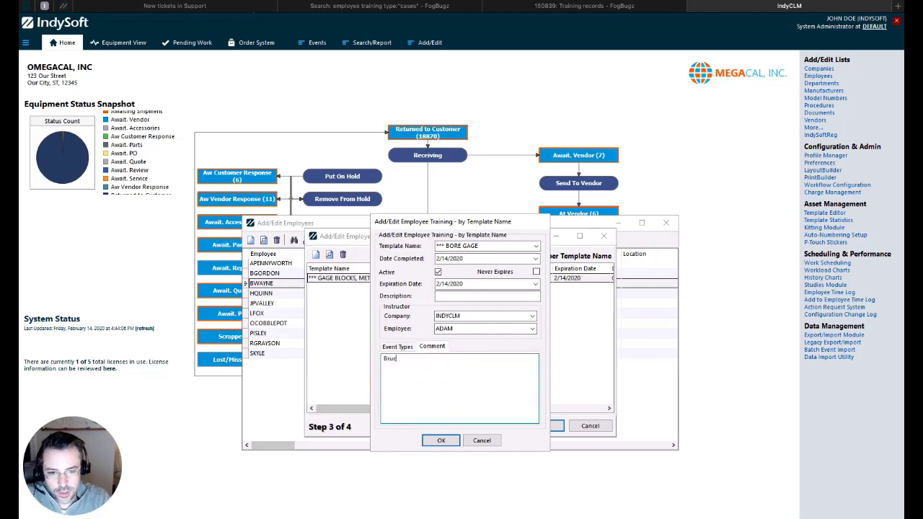
pyautogui.write('e excels at ')
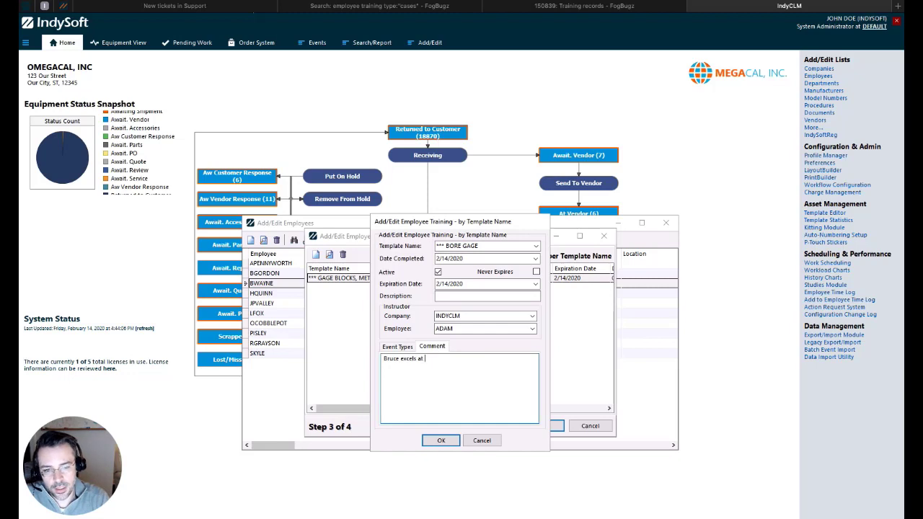
pyautogui.write('everything he does, ')
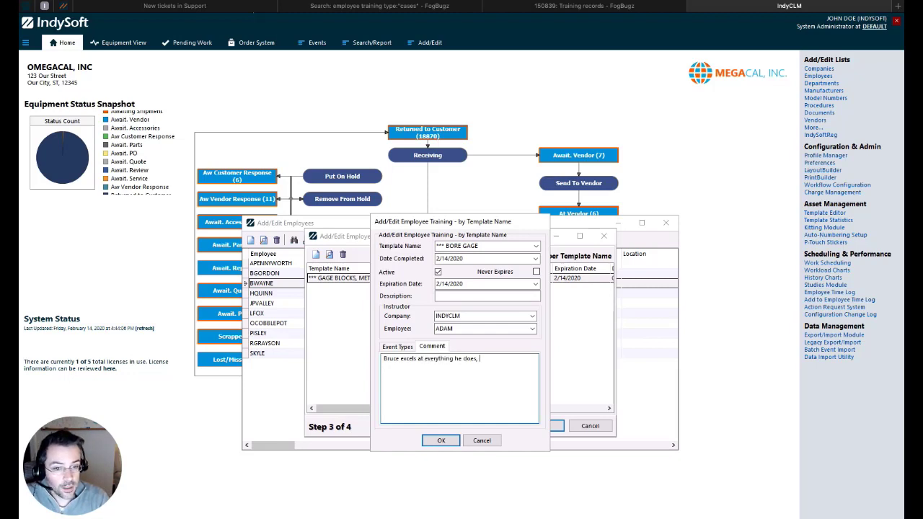
pyautogui.write('but is a bit moody')
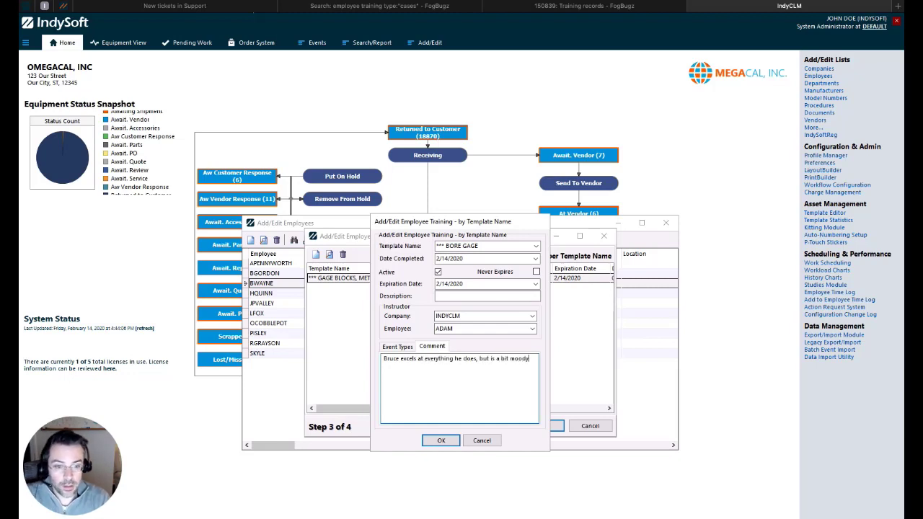
pyautogui.click(440, 441)
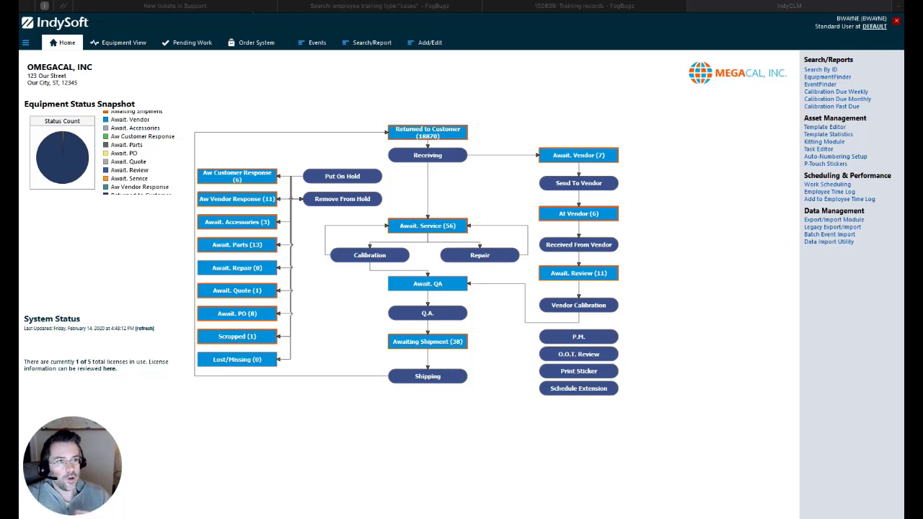
# In Equipment View, open WAYNE's GAGE BLOCK 1A asset and attempt a Calibration event.
pyautogui.click(139, 48)
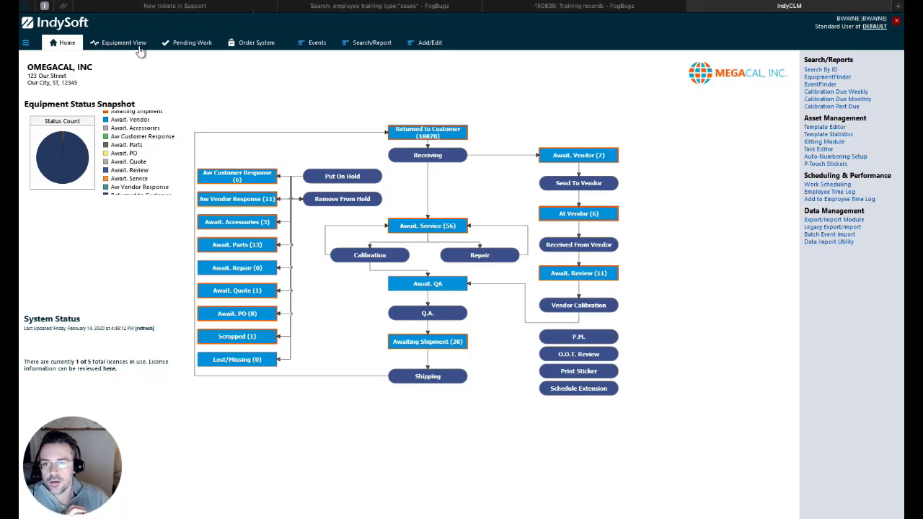
pyautogui.click(128, 45)
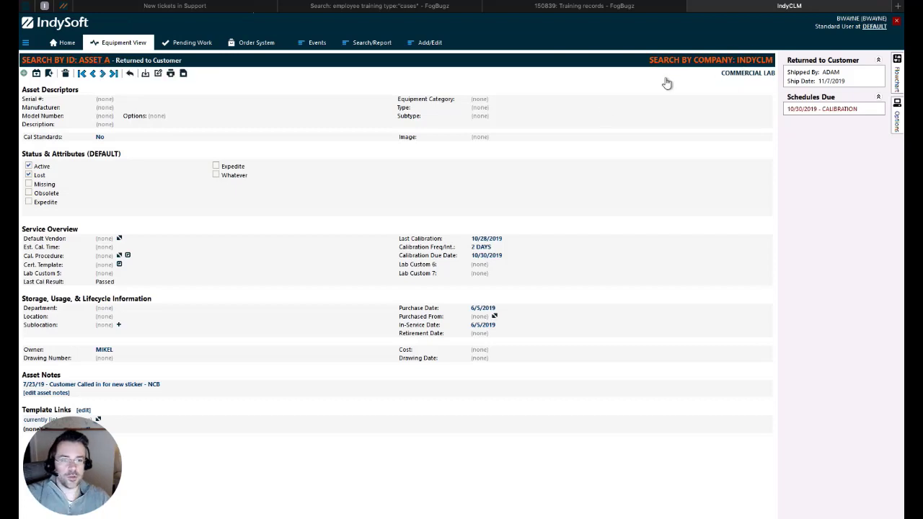
pyautogui.write('WA')
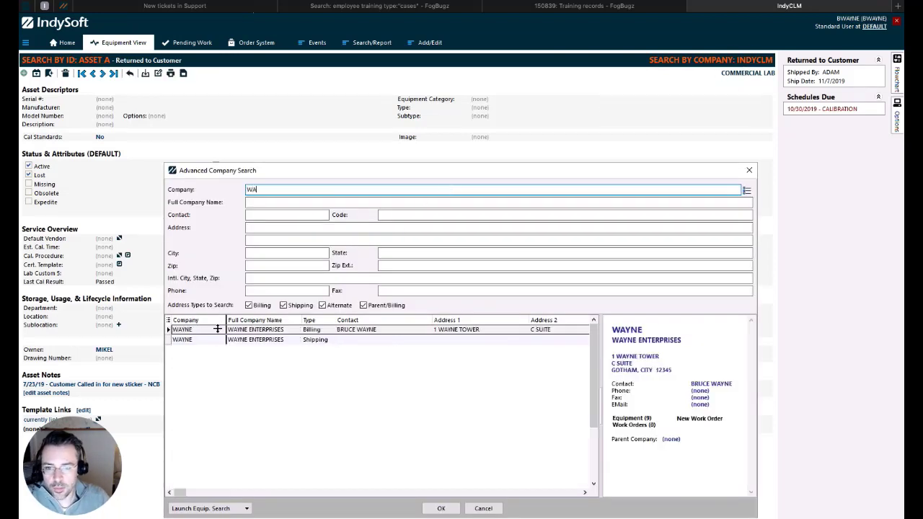
pyautogui.click(219, 331)
pyautogui.doubleClick(218, 331)
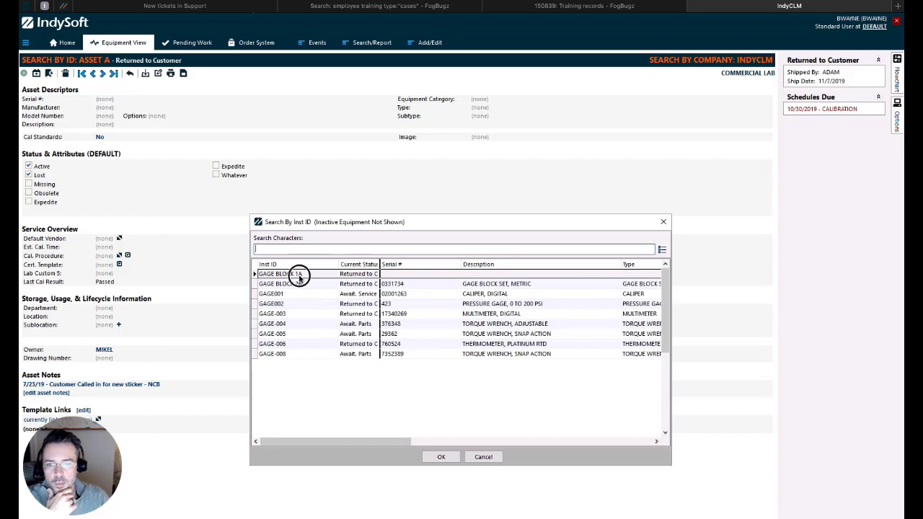
pyautogui.doubleClick(302, 281)
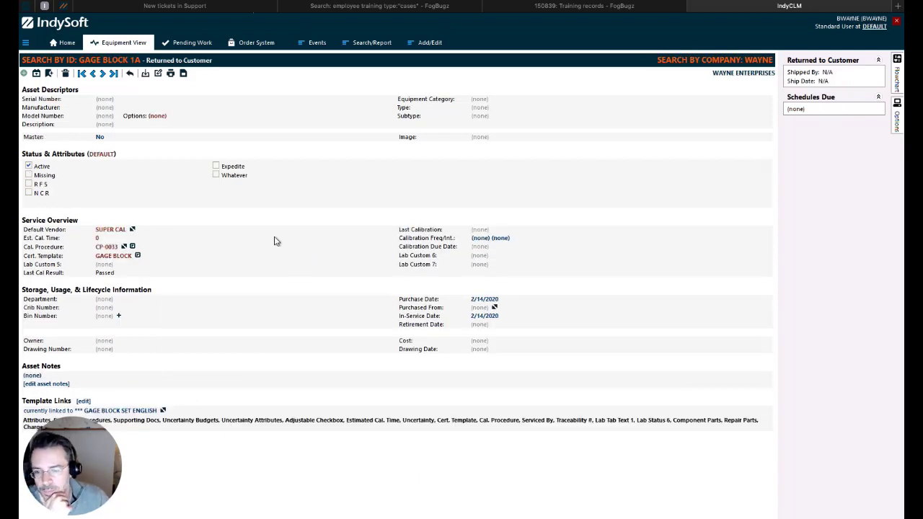
pyautogui.click(315, 48)
pyautogui.click(325, 62)
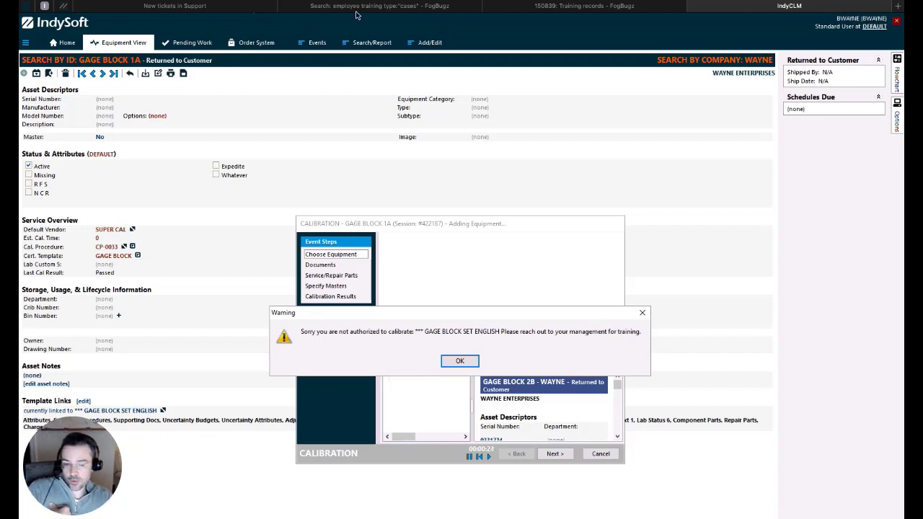
# Dismiss the not-authorized warning and discard the GAGE BLOCK 1A calibration event.
pyautogui.click(461, 362)
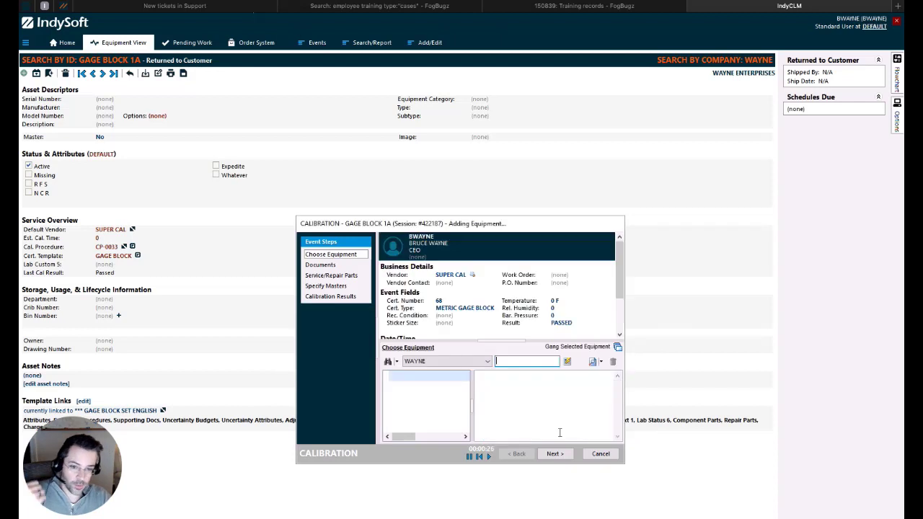
pyautogui.click(598, 455)
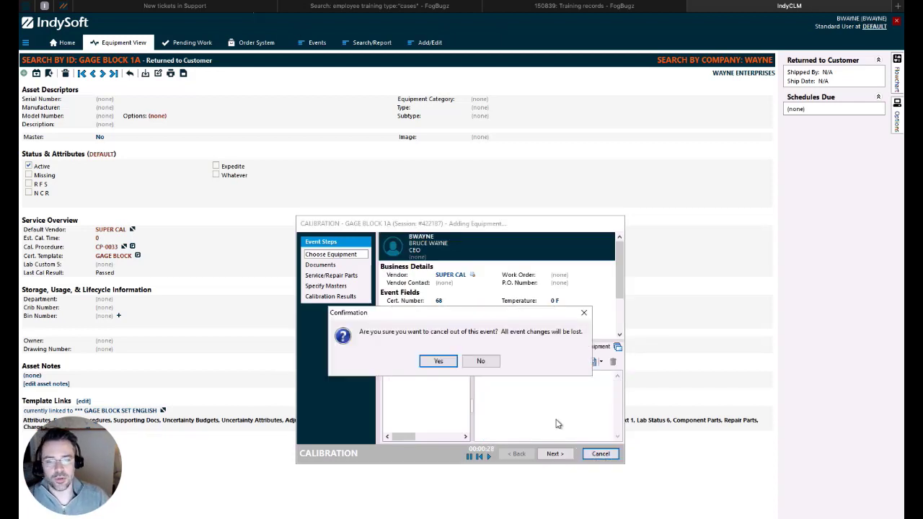
pyautogui.click(437, 362)
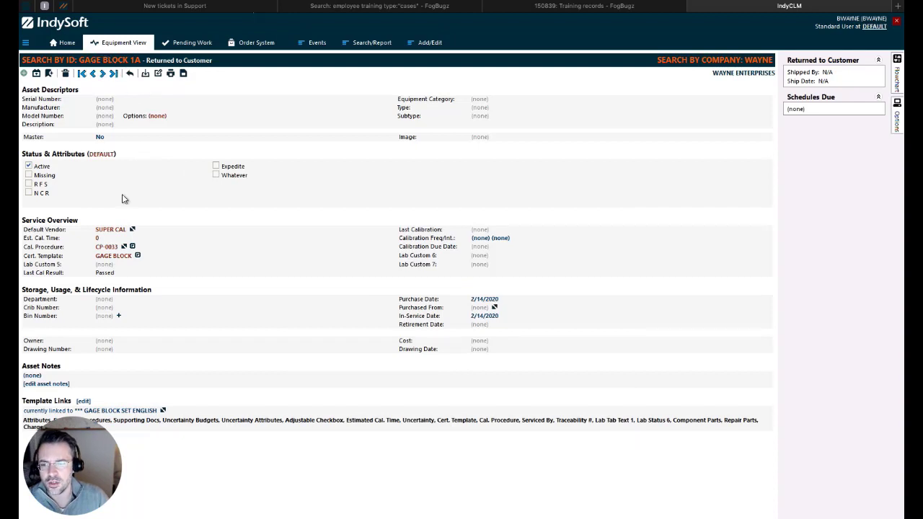
# Move to GAGE BLOCK 2B, start a Calibration event, then cancel and discard it.
pyautogui.click(103, 73)
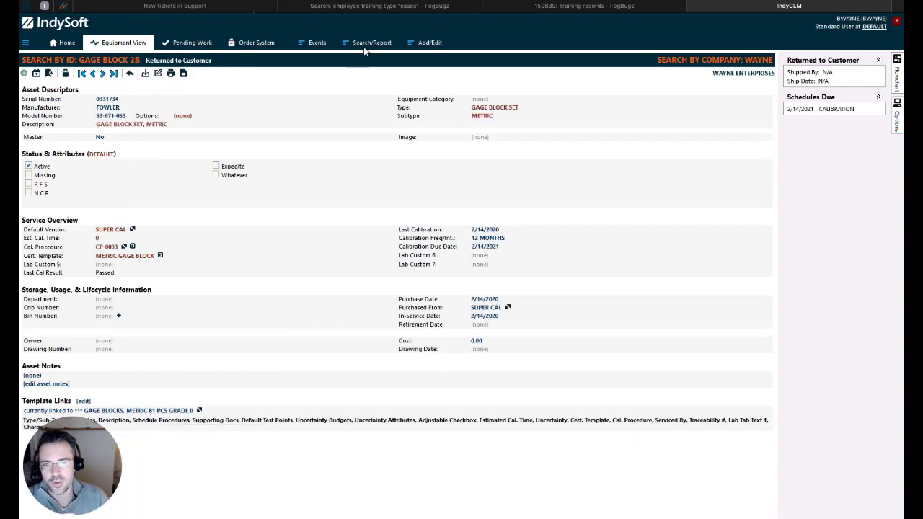
pyautogui.click(319, 46)
pyautogui.click(326, 60)
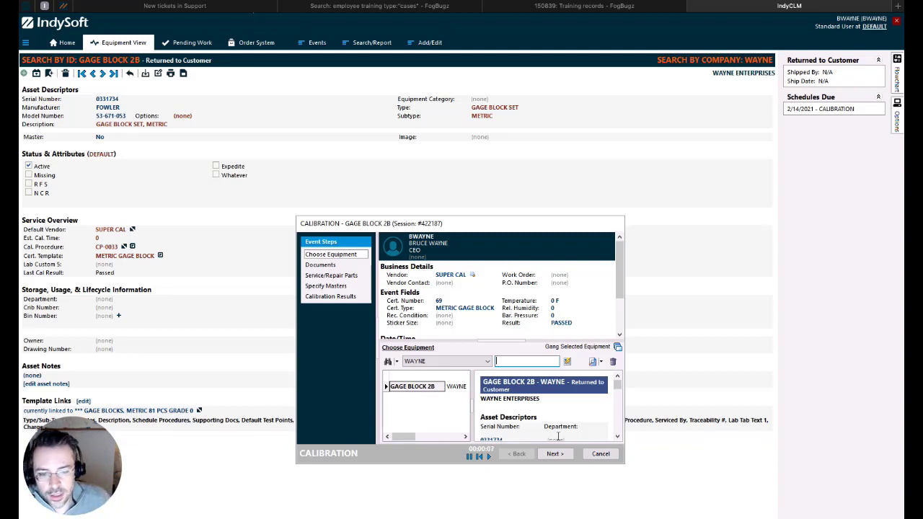
pyautogui.click(598, 454)
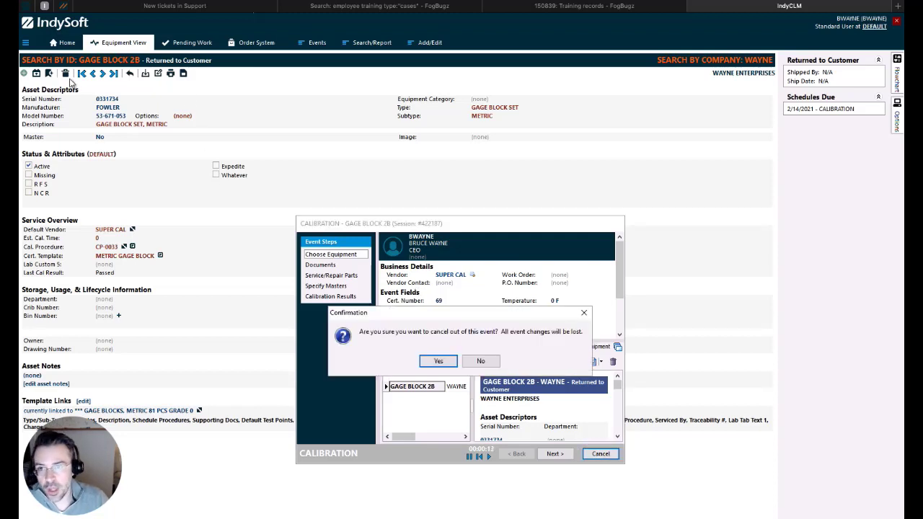
pyautogui.click(447, 360)
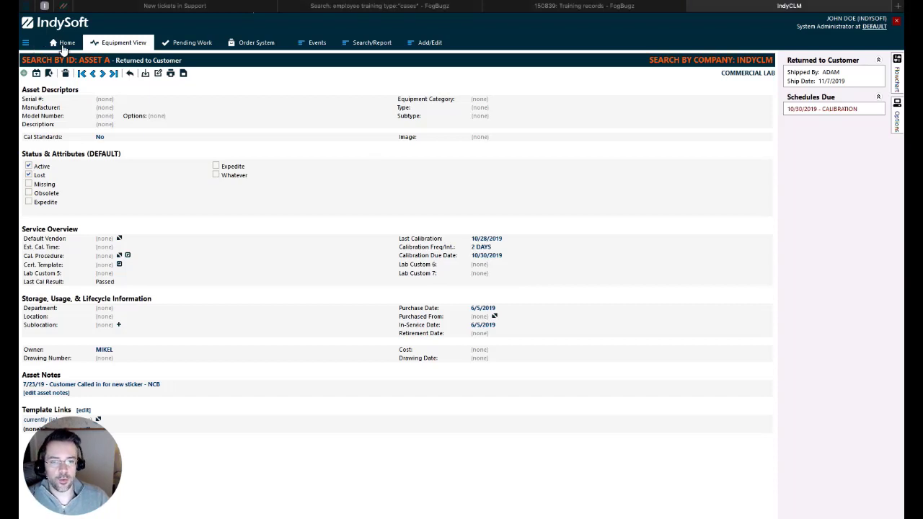
# From Home, open the CALIBRATION workflow's PROPERLY AUTHORIZED custom rule and submit the response code.
pyautogui.click(63, 46)
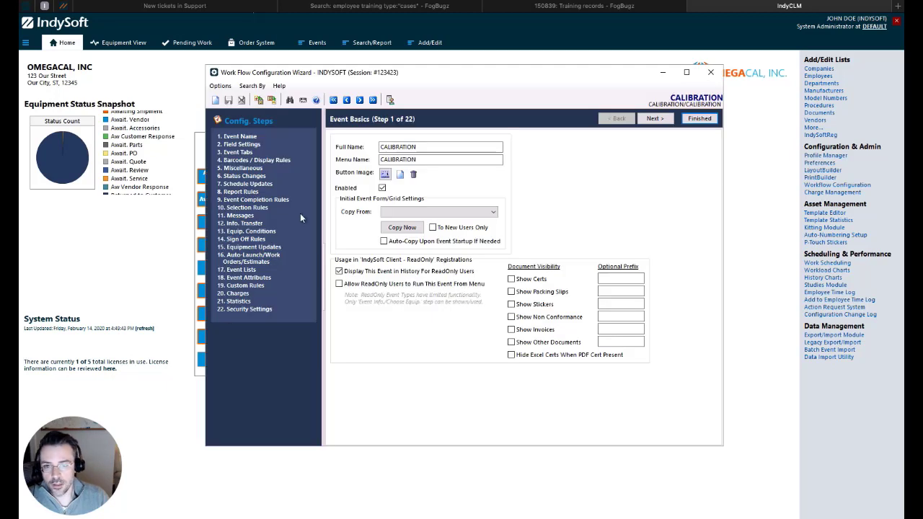
pyautogui.click(245, 286)
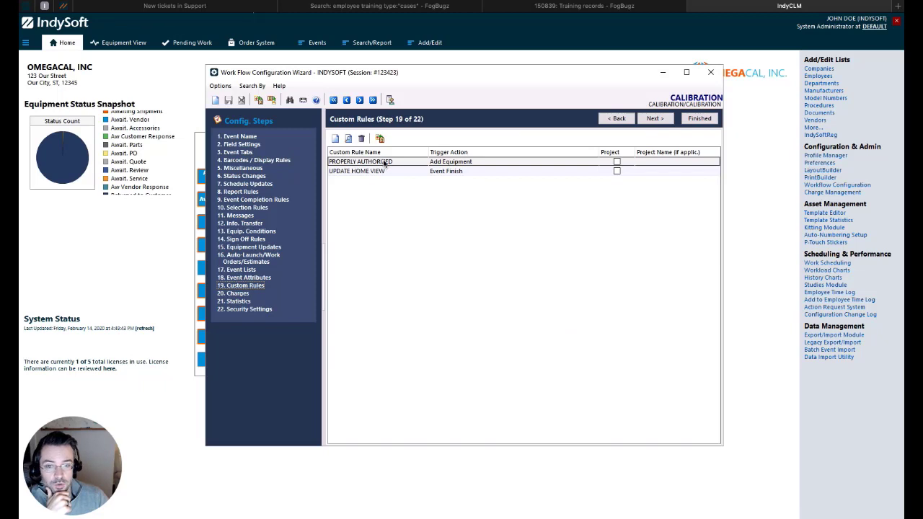
pyautogui.doubleClick(386, 162)
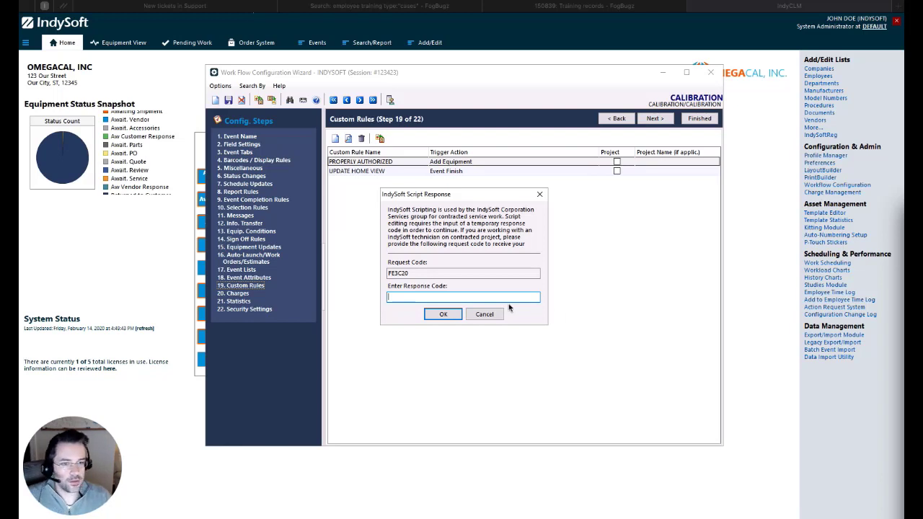
pyautogui.click(480, 294)
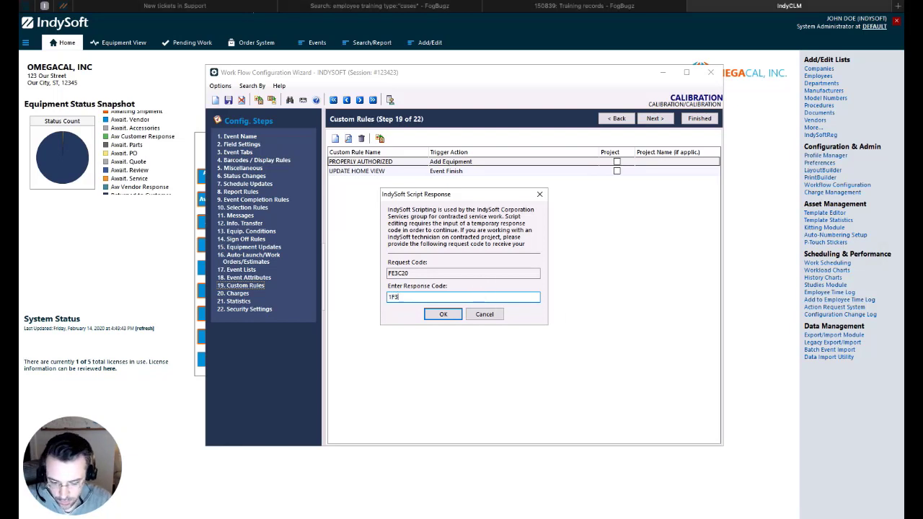
pyautogui.click(440, 315)
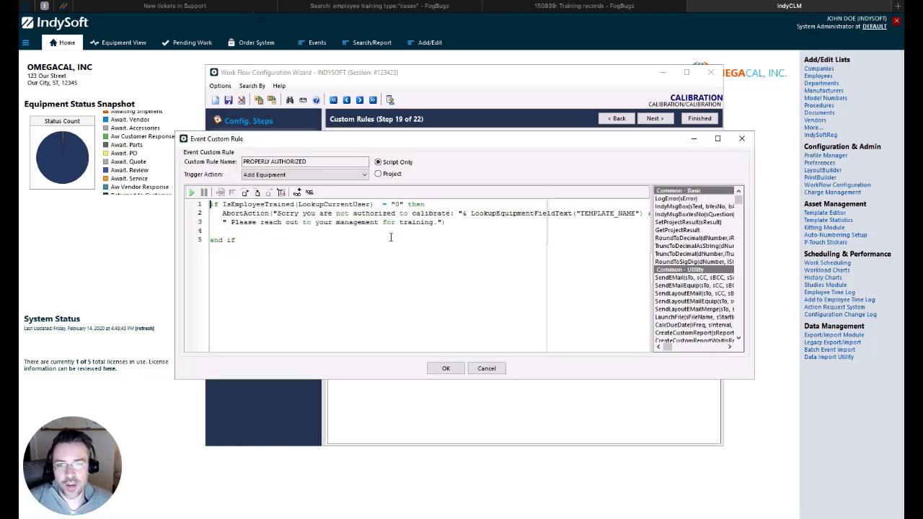
# Inspect the IsEmployeeTrained call in the rule script, then close the rule editor unchanged.
pyautogui.moveTo(224, 204); pyautogui.dragTo(296, 206)
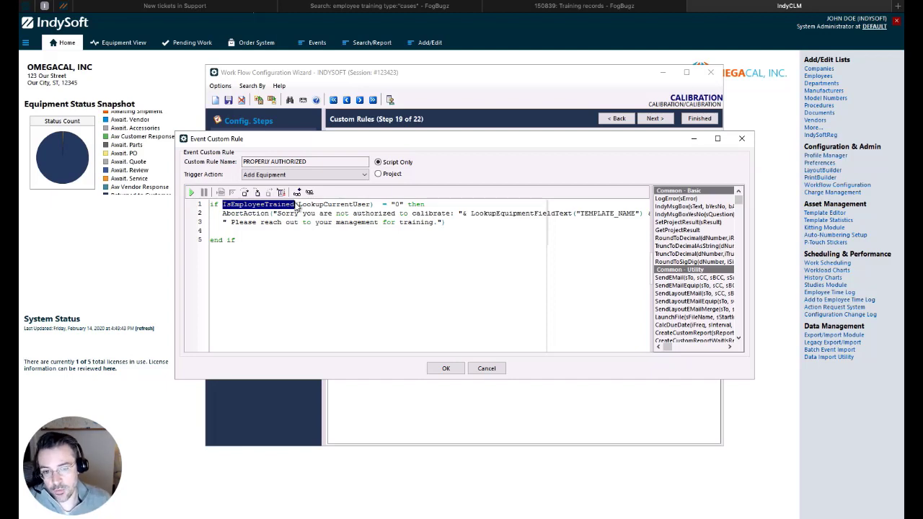
pyautogui.click(398, 205)
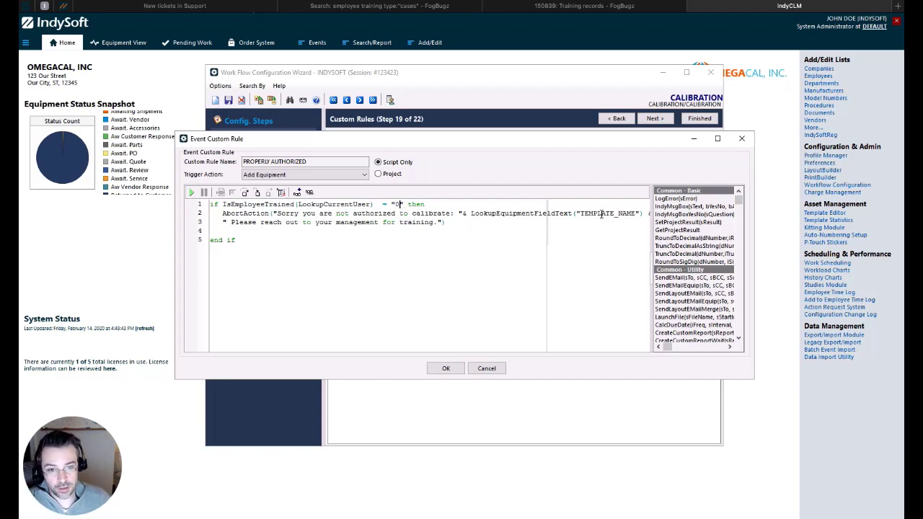
pyautogui.click(487, 369)
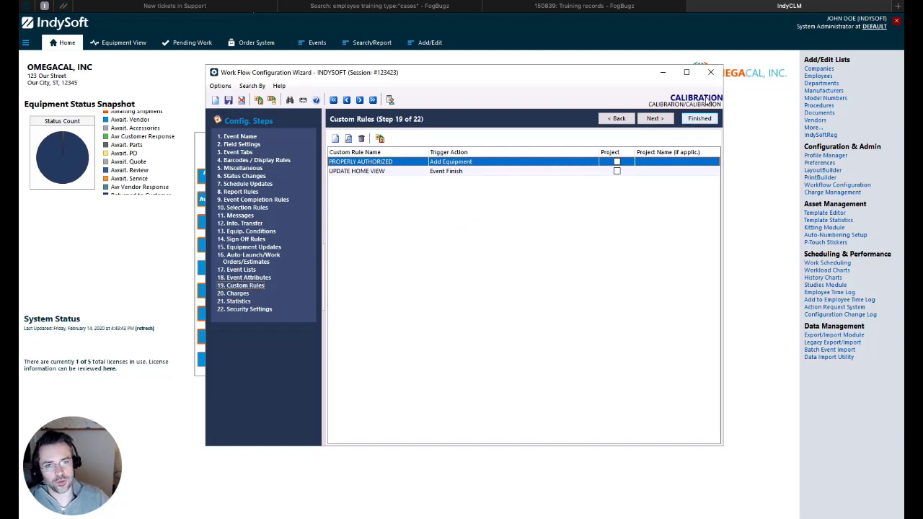
# Close the workflow wizard saving the CALIBRATION changes, and launch the Template Editor.
pyautogui.click(710, 72)
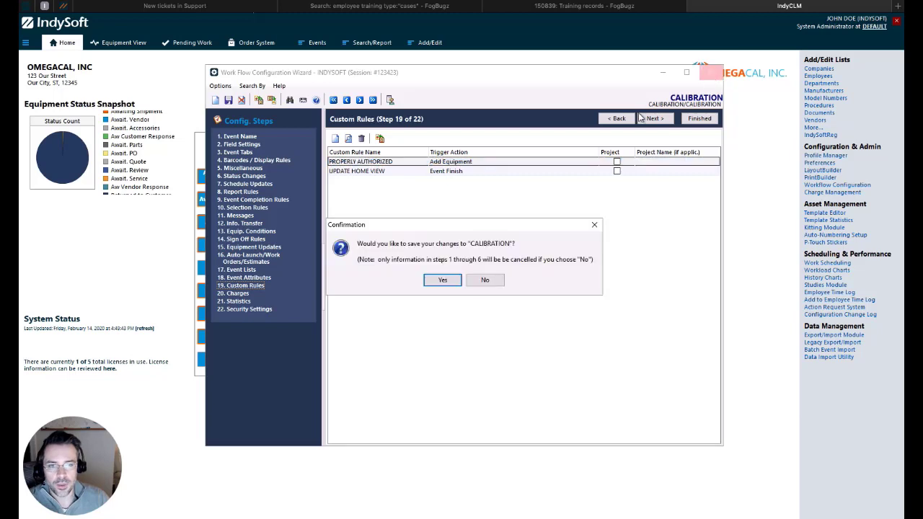
pyautogui.click(442, 280)
pyautogui.click(26, 42)
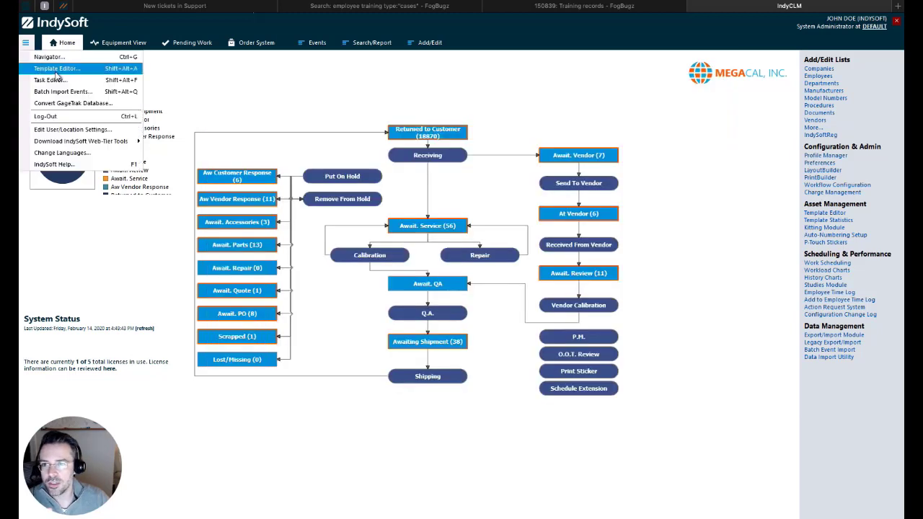
pyautogui.click(55, 70)
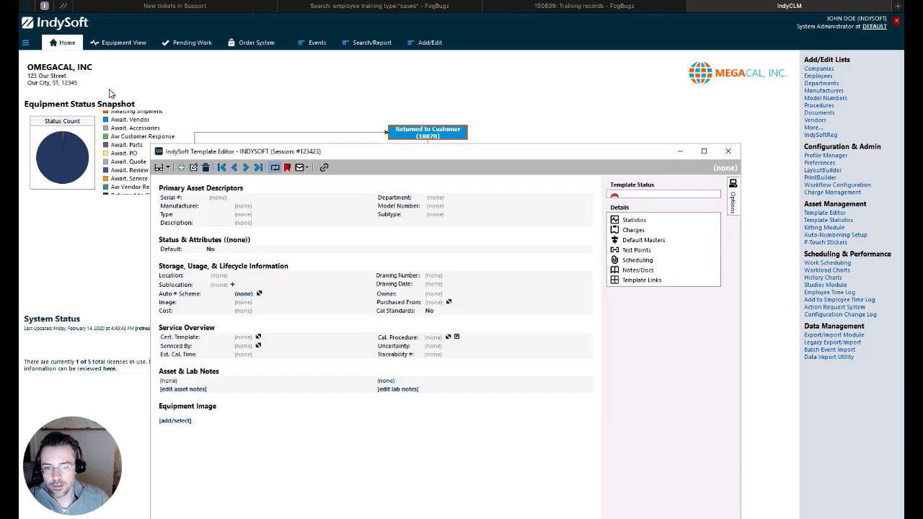
# Search equipment templates for VENDOR, open the VENDOR QUOTES template, then close the editor.
pyautogui.click(170, 169)
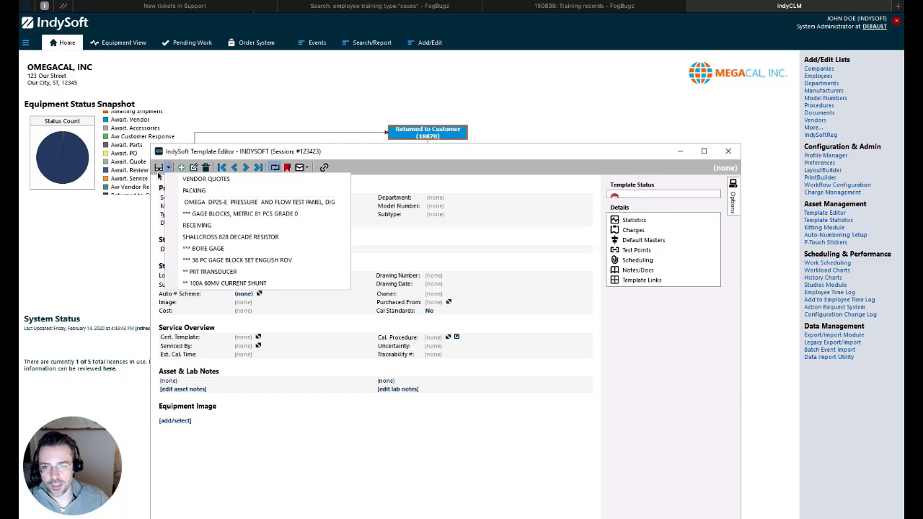
pyautogui.click(159, 169)
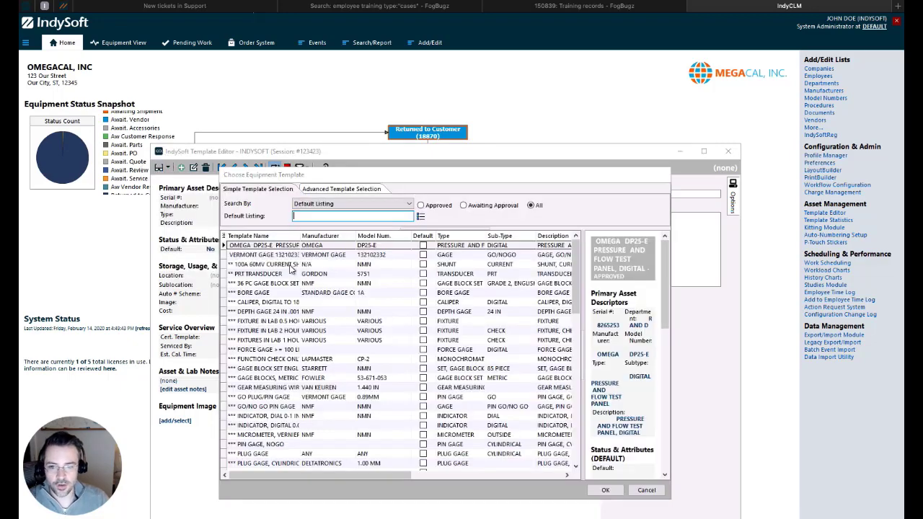
pyautogui.write('VENDOR')
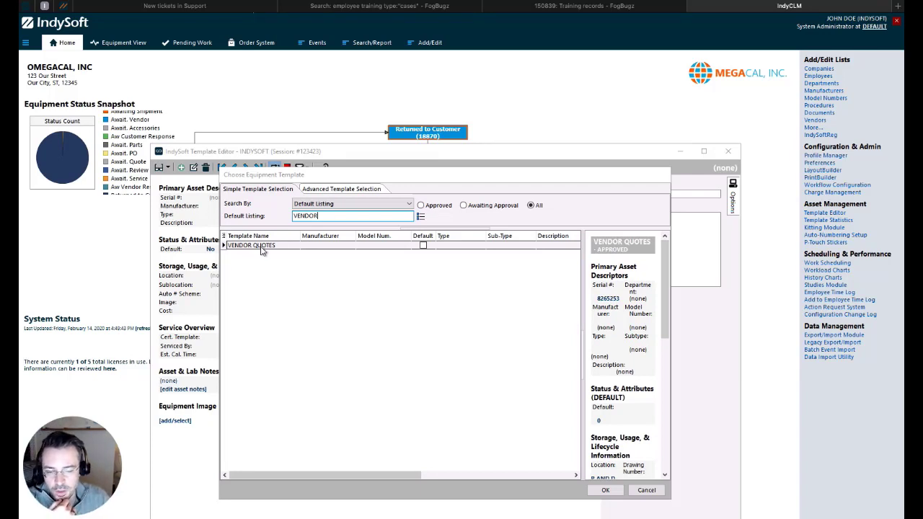
pyautogui.doubleClick(261, 246)
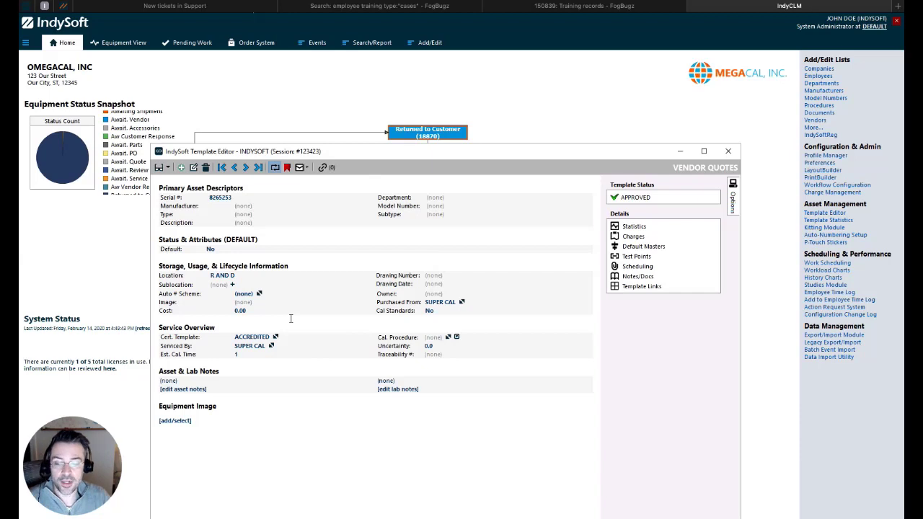
pyautogui.click(728, 150)
# Open the Employees list filtered to company WAYNE.
pyautogui.click(436, 43)
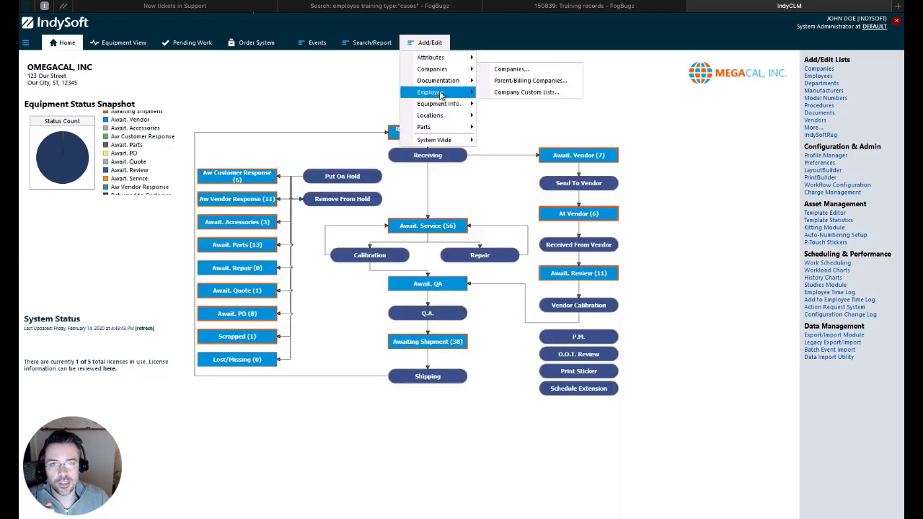
pyautogui.moveTo(444, 94)
pyautogui.click(513, 93)
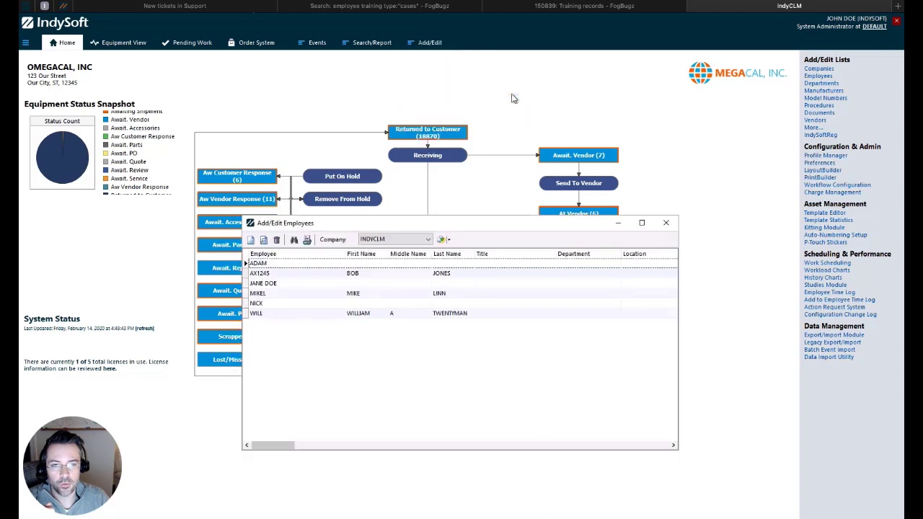
pyautogui.click(381, 243)
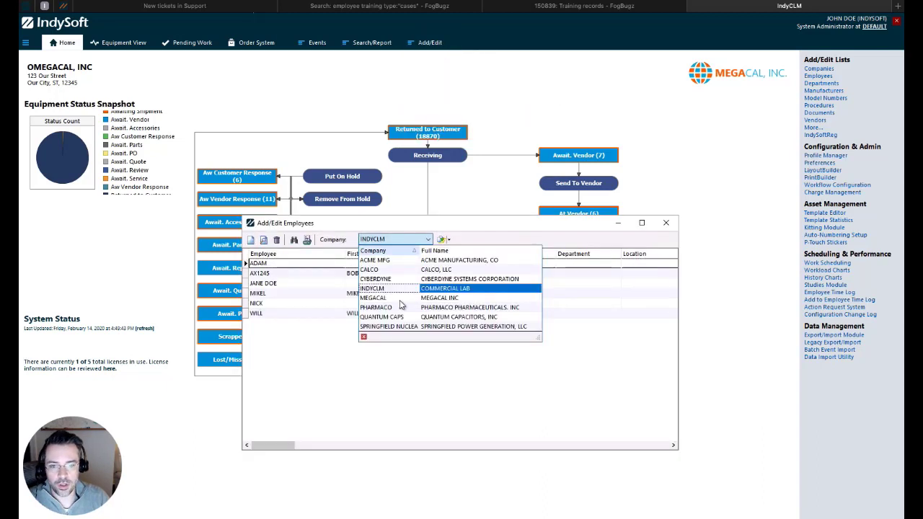
pyautogui.click(379, 327)
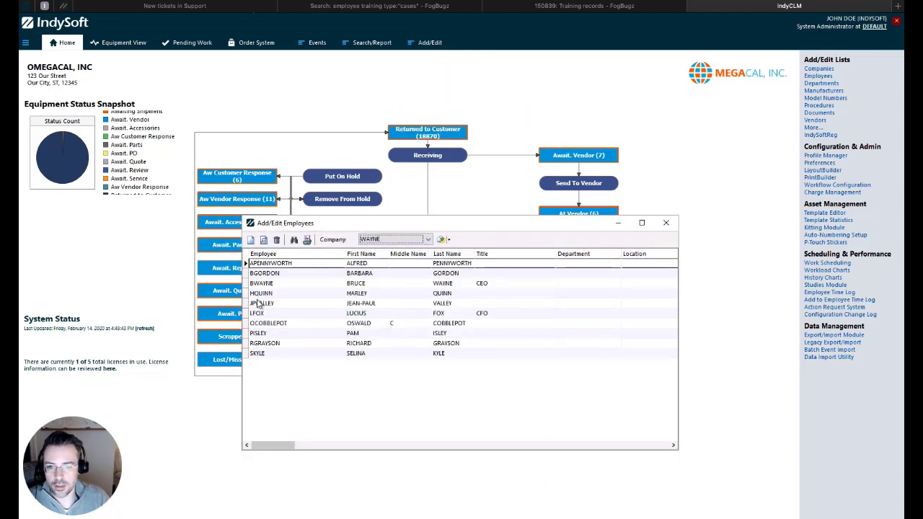
# Open the employee's record, advance to Step 3 Trainings, and start a new training.
pyautogui.click(278, 295)
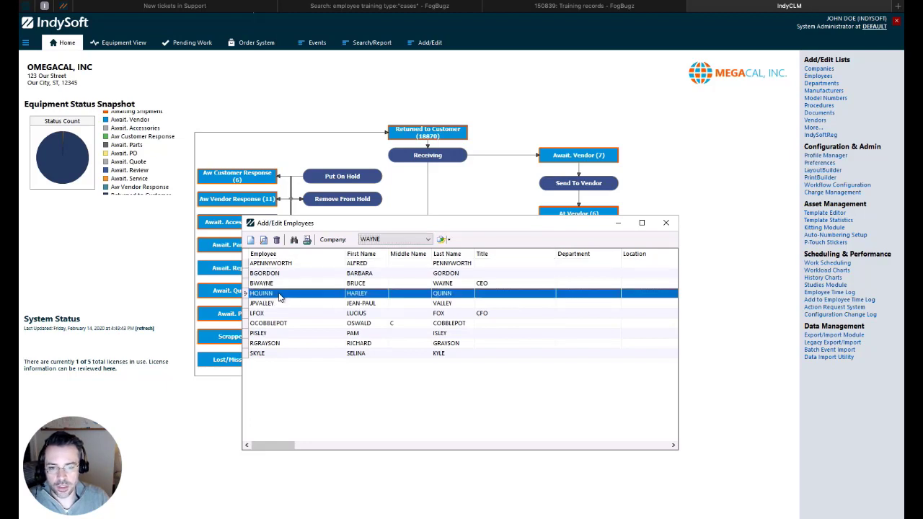
pyautogui.doubleClick(278, 295)
pyautogui.click(540, 426)
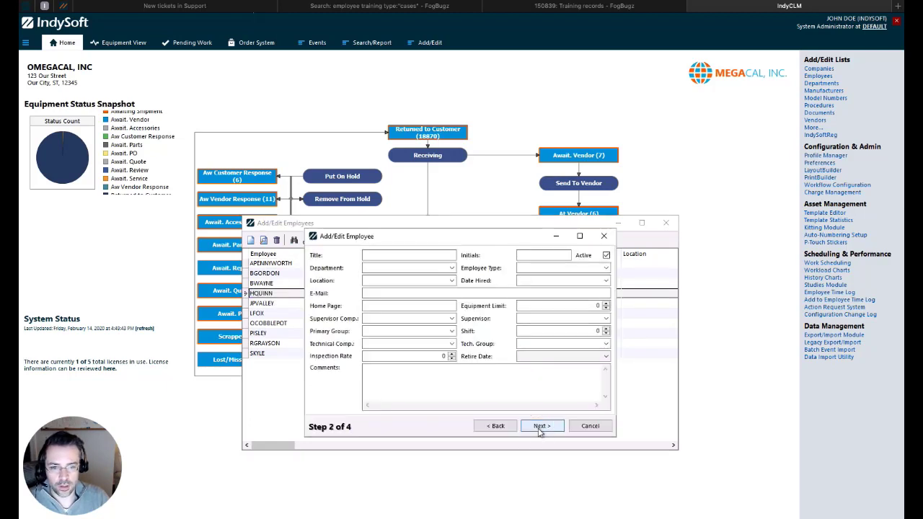
pyautogui.click(540, 427)
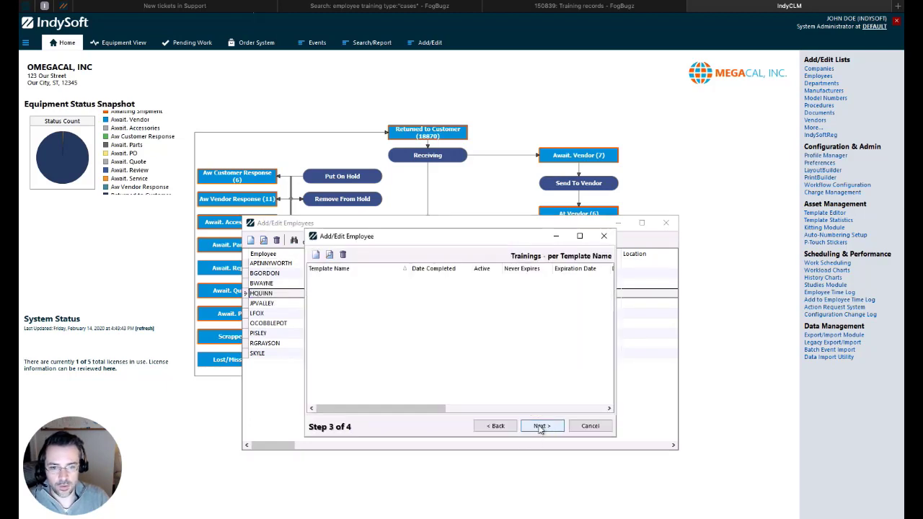
pyautogui.click(316, 256)
pyautogui.press('Escape')
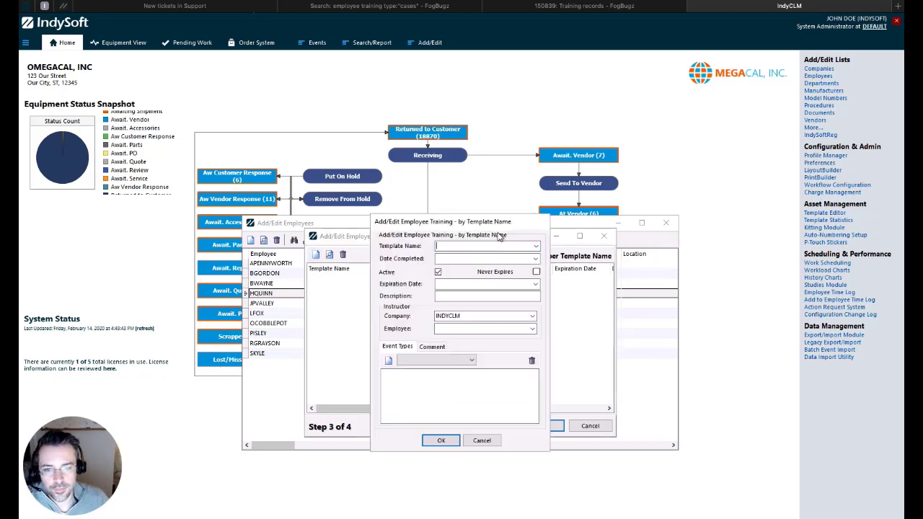
# Choose the VENDOR QUOTES training template with completion date 2/14/2020.
pyautogui.click(536, 246)
pyautogui.write('VEDNOR')
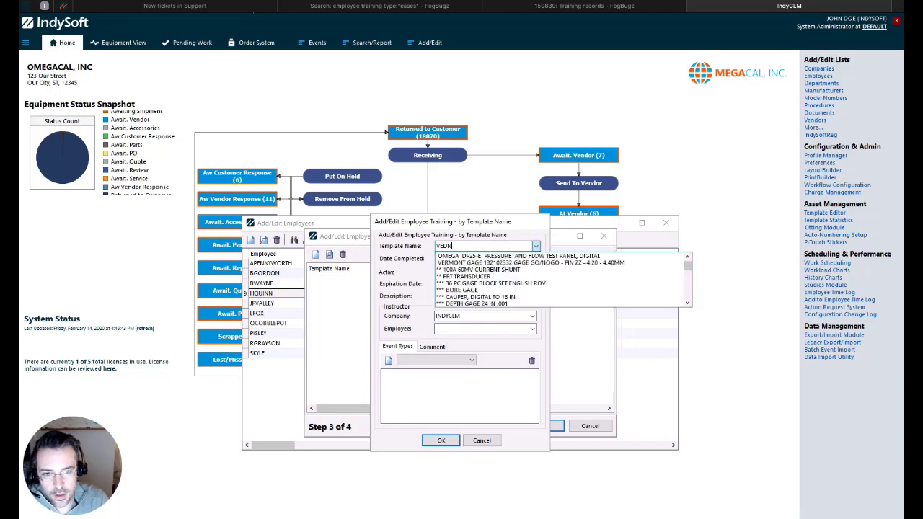
pyautogui.press('BackSpace')
pyautogui.press('BackSpace')
pyautogui.press('BackSpace')
pyautogui.press('BackSpace')
pyautogui.write('NDO')
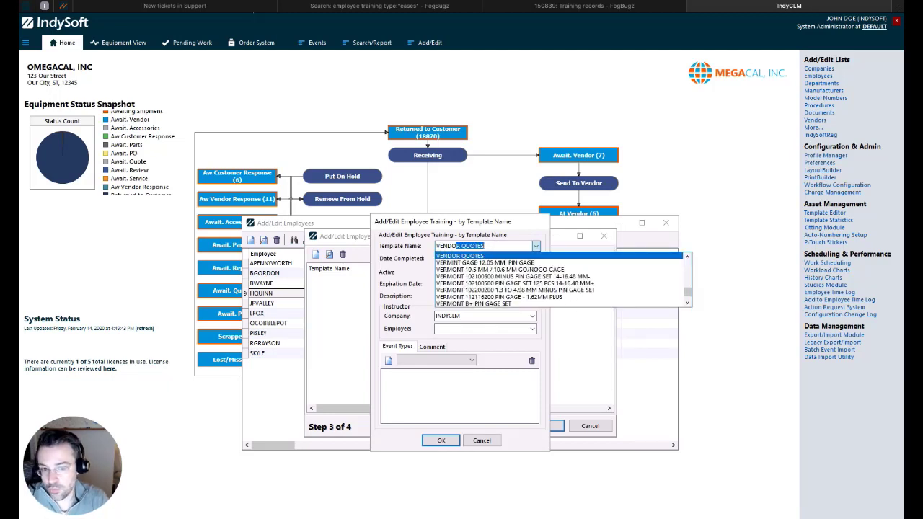
pyautogui.write('R')
pyautogui.press('Return')
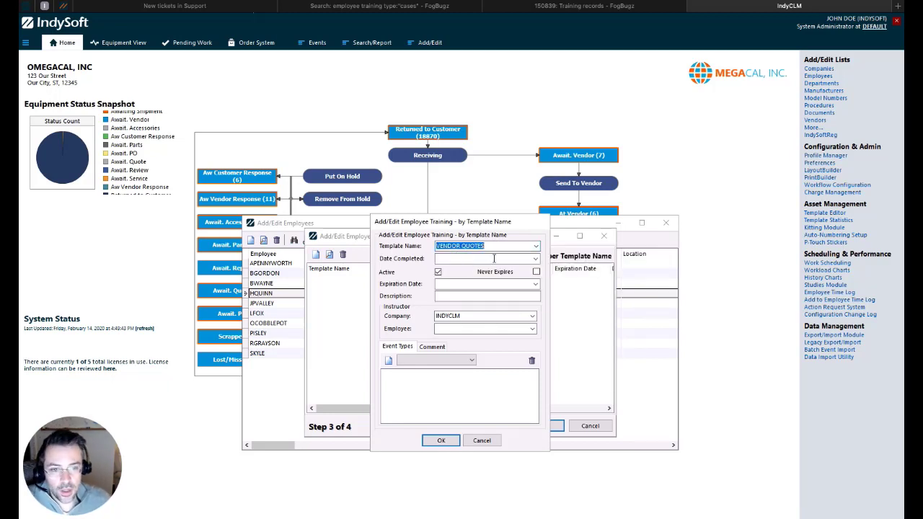
pyautogui.click(536, 258)
pyautogui.click(528, 312)
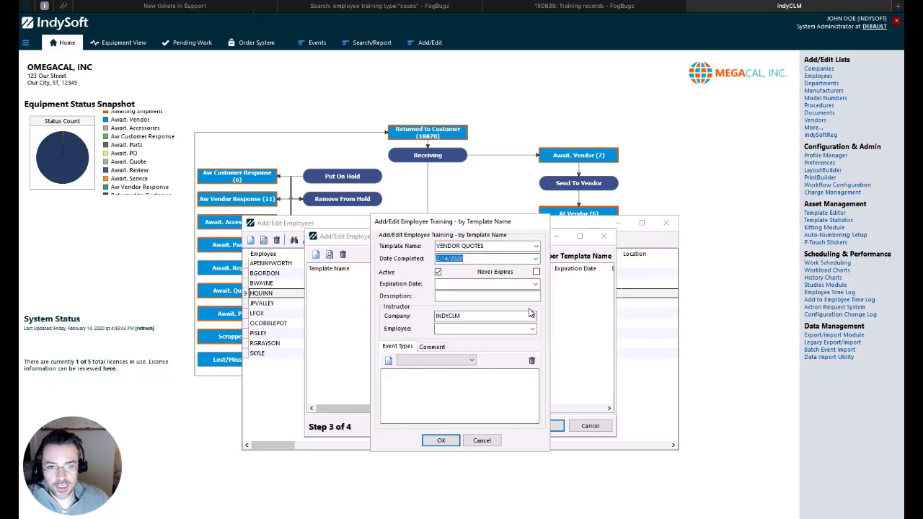
# Set the training's expiration date to 1/1/2030.
pyautogui.click(536, 283)
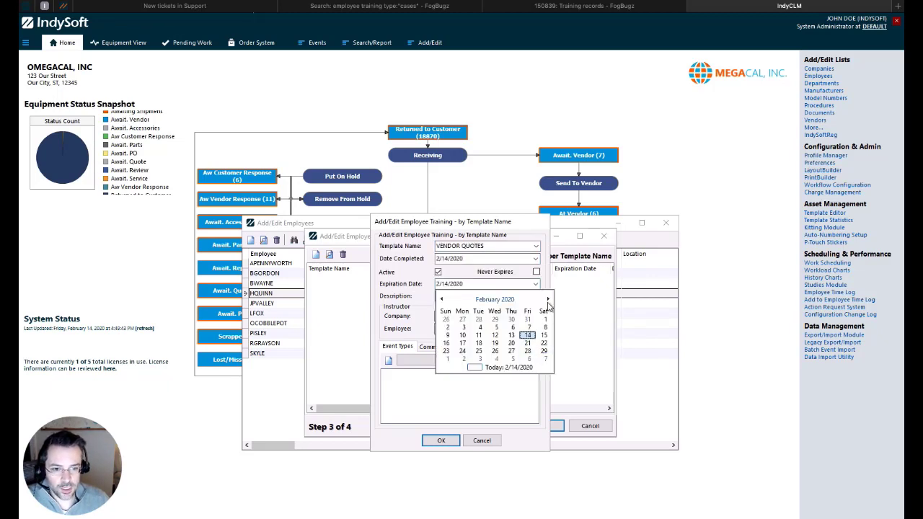
pyautogui.click(547, 298)
pyautogui.click(548, 298)
pyautogui.click(547, 299)
pyautogui.click(495, 299)
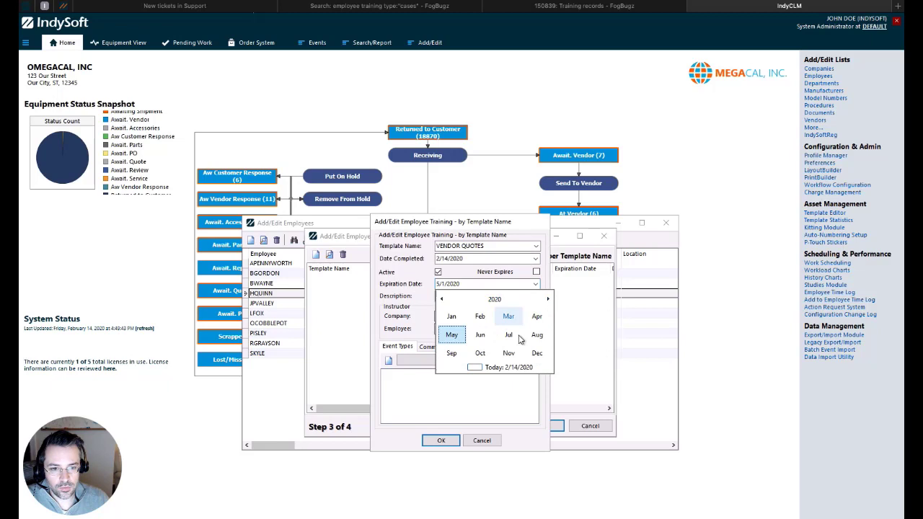
pyautogui.click(494, 299)
pyautogui.click(533, 353)
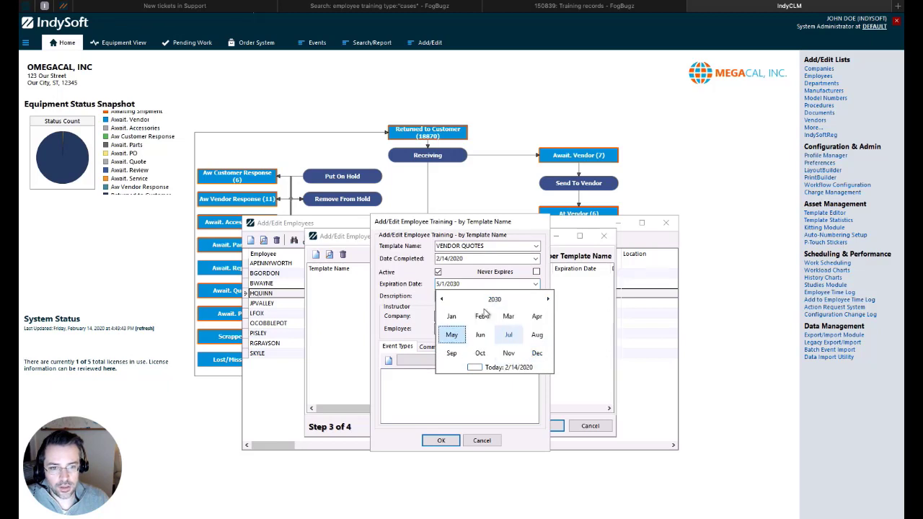
pyautogui.click(451, 316)
pyautogui.click(479, 318)
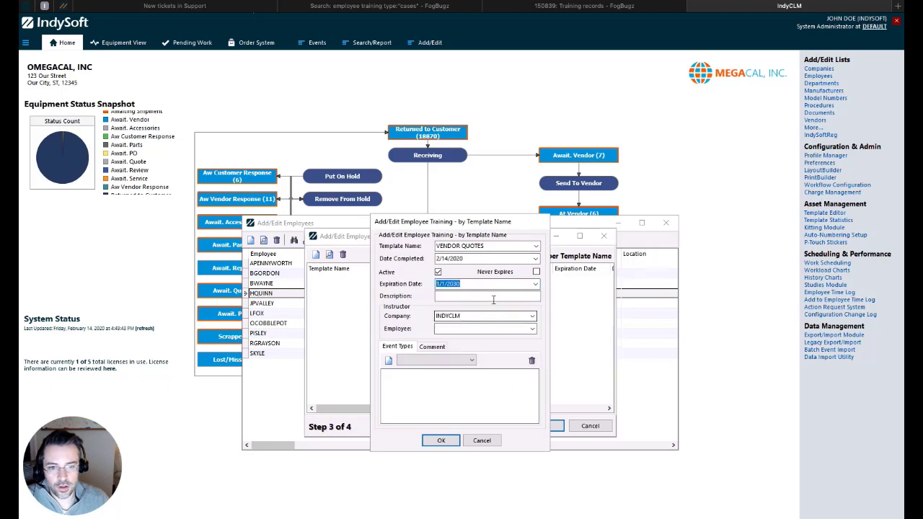
# Pick the instructor, add the SEND TO VENDOR event type, save, and advance to Step 4.
pyautogui.click(532, 330)
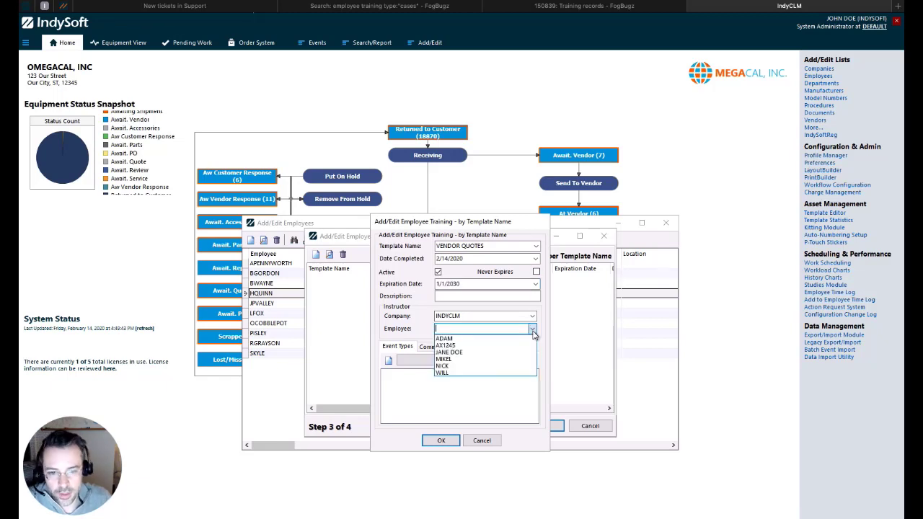
pyautogui.click(461, 358)
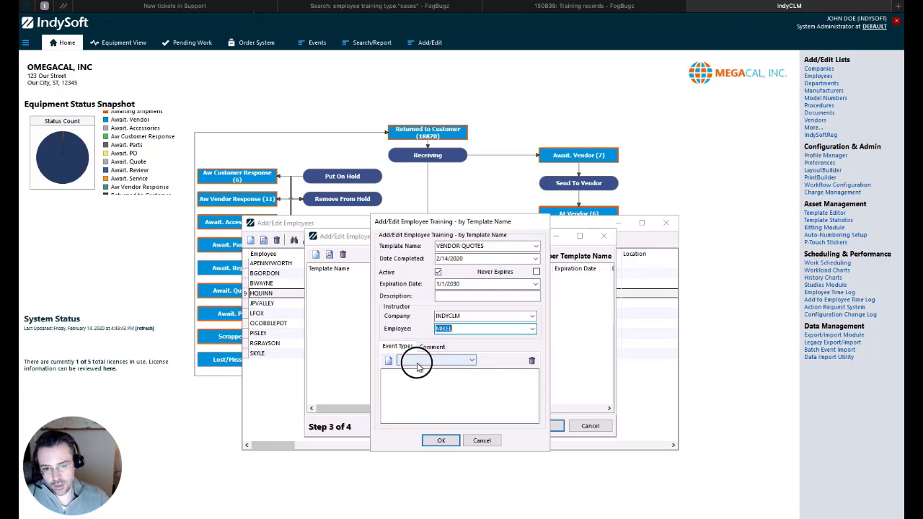
pyautogui.click(419, 359)
pyautogui.scroll(-5, 434, 390)
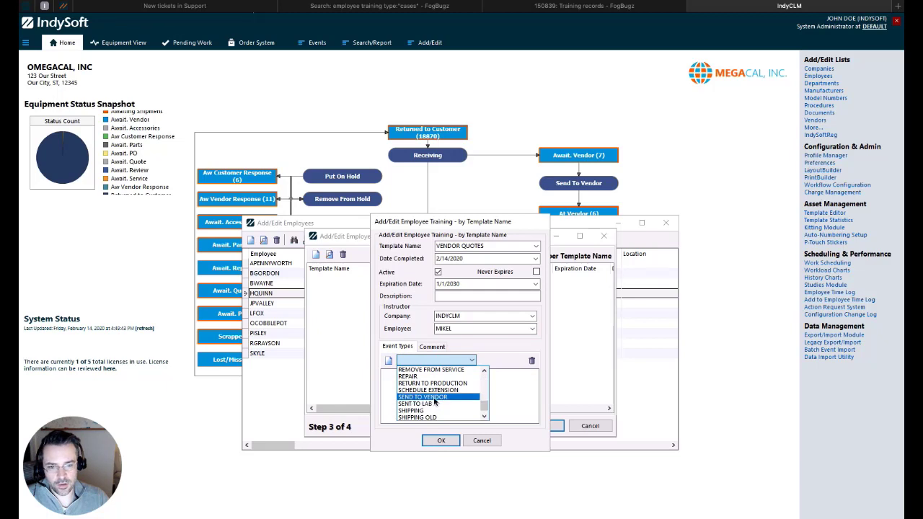
pyautogui.click(434, 398)
pyautogui.click(388, 360)
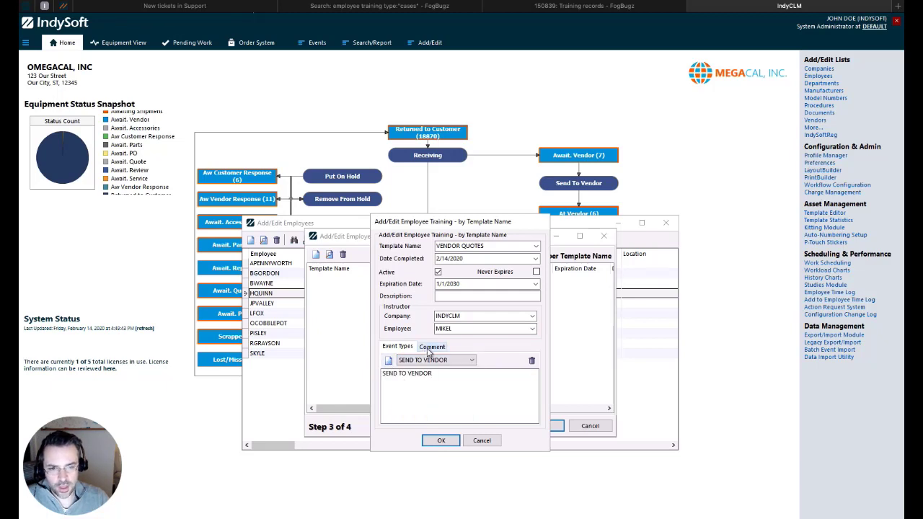
pyautogui.click(437, 440)
pyautogui.click(524, 425)
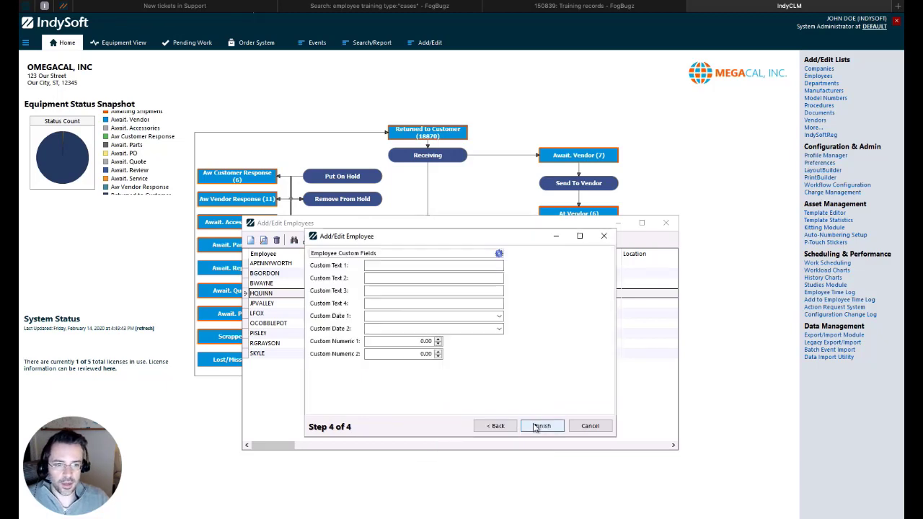
# Finish and save the employee record in the wizard, then close the Add/Edit Employees list.
pyautogui.click(535, 426)
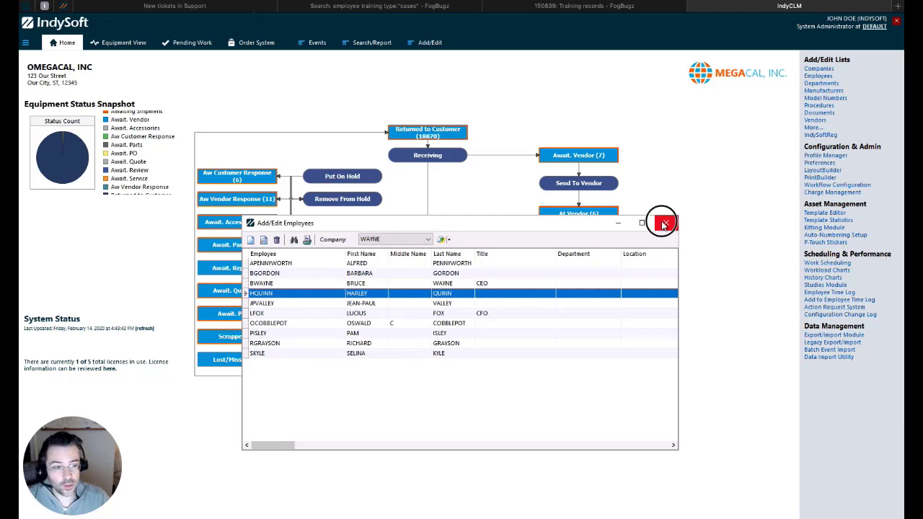
pyautogui.click(664, 224)
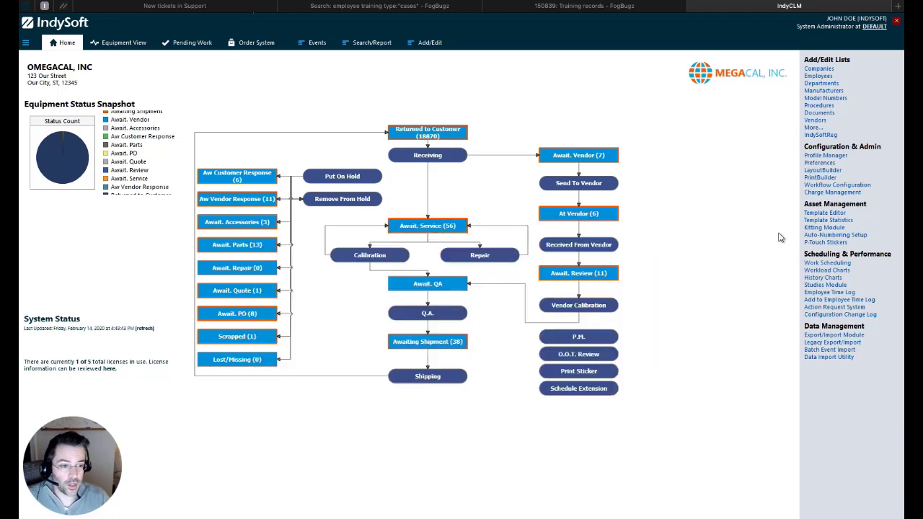
# Run PrintBuilder's General TRAININGS report, review its filter fields, then close it.
pyautogui.click(822, 177)
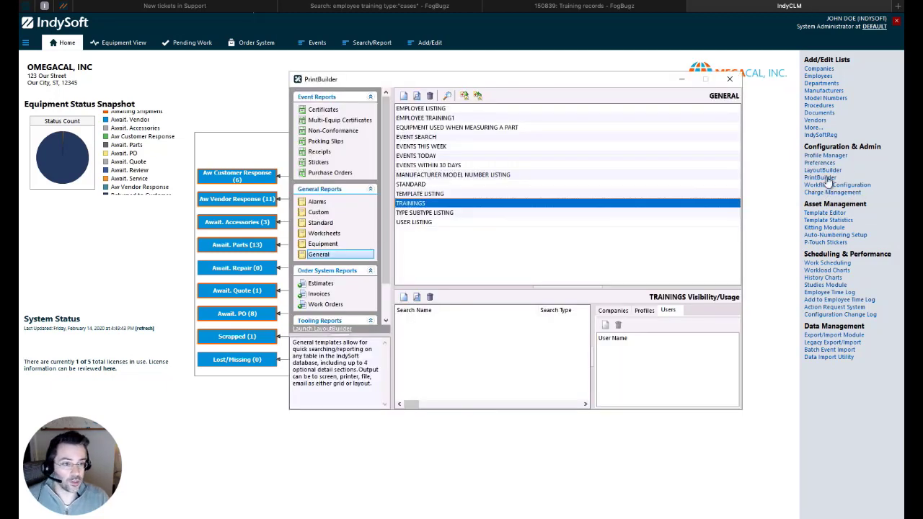
pyautogui.click(439, 204)
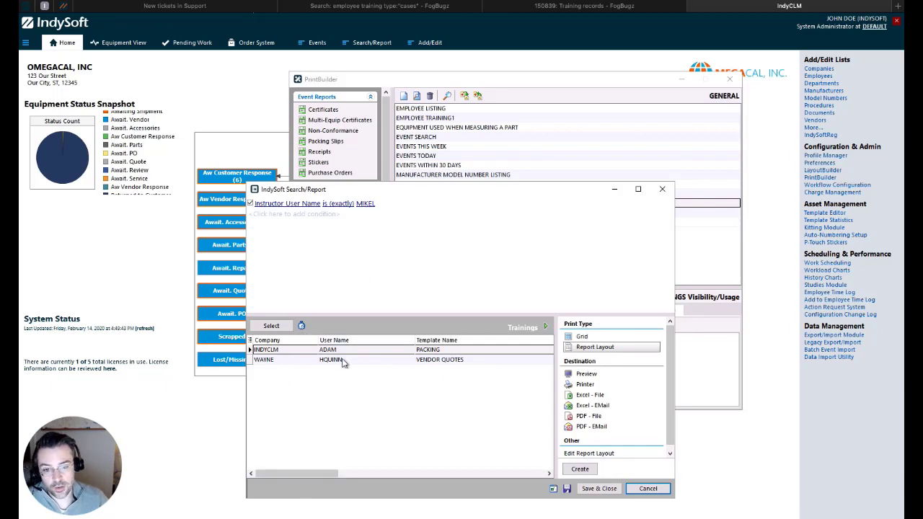
pyautogui.click(279, 205)
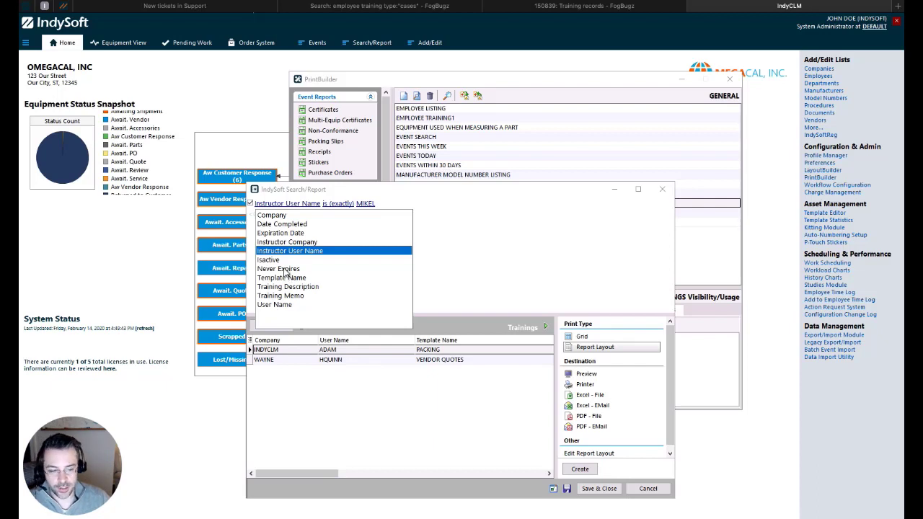
pyautogui.click(671, 491)
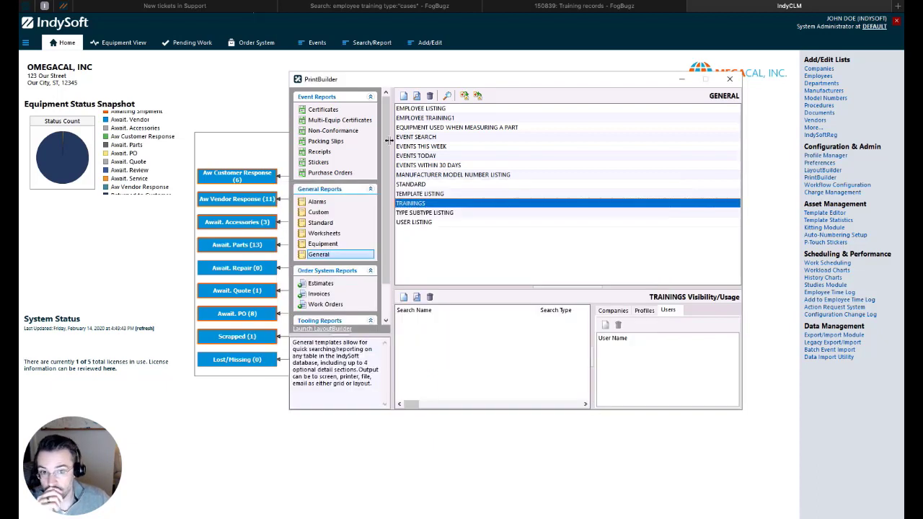
# Create the general report template TEST123 cloned from STANDARD and open it for editing.
pyautogui.click(404, 97)
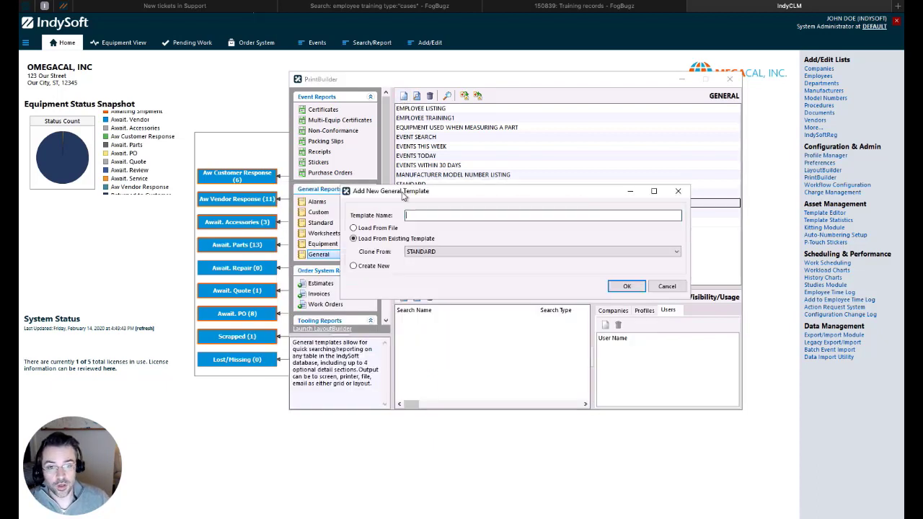
pyautogui.write('TEST123')
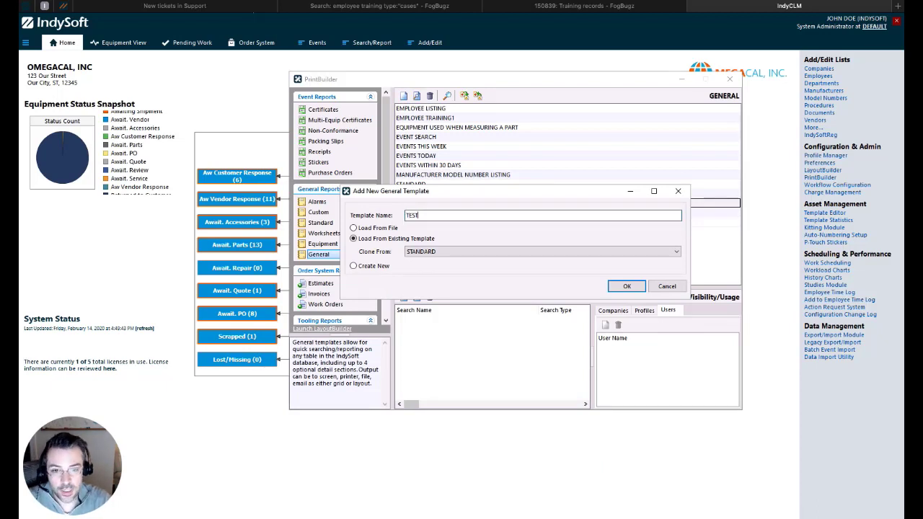
pyautogui.click(624, 286)
pyautogui.doubleClick(417, 205)
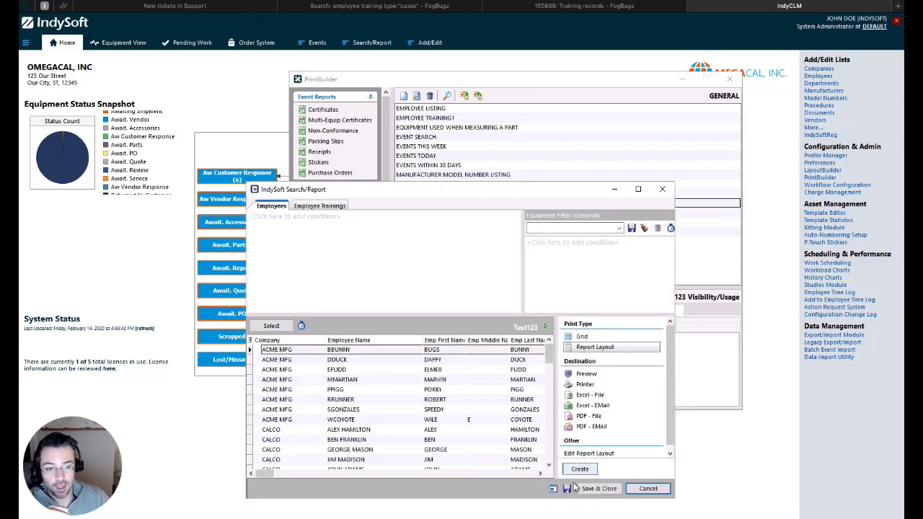
# Set TEST123's report type to Parts/Operations with Part/Operation Details as the first detail.
pyautogui.click(553, 489)
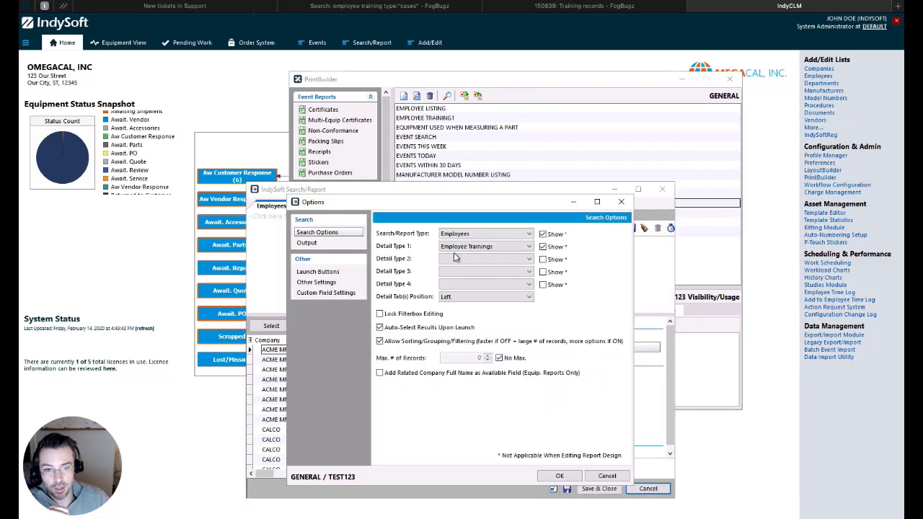
pyautogui.click(476, 238)
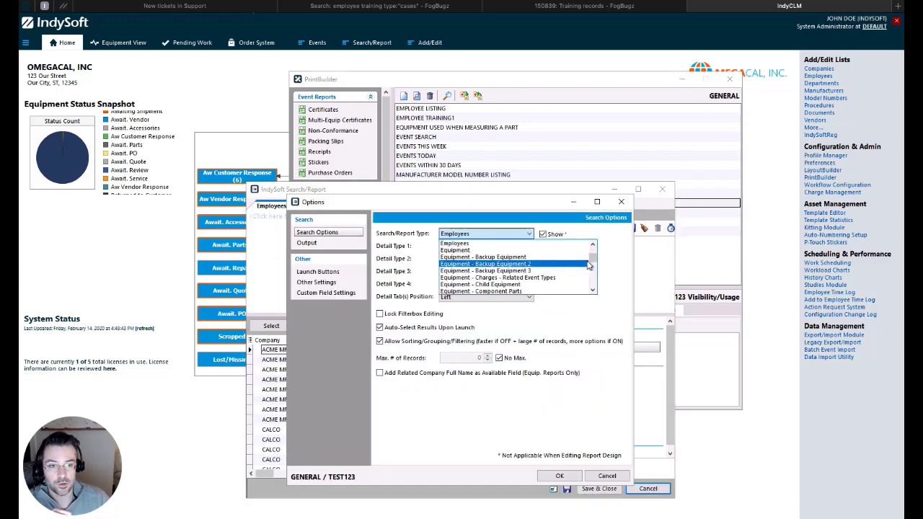
pyautogui.moveTo(592, 252); pyautogui.dragTo(597, 279)
pyautogui.click(519, 249)
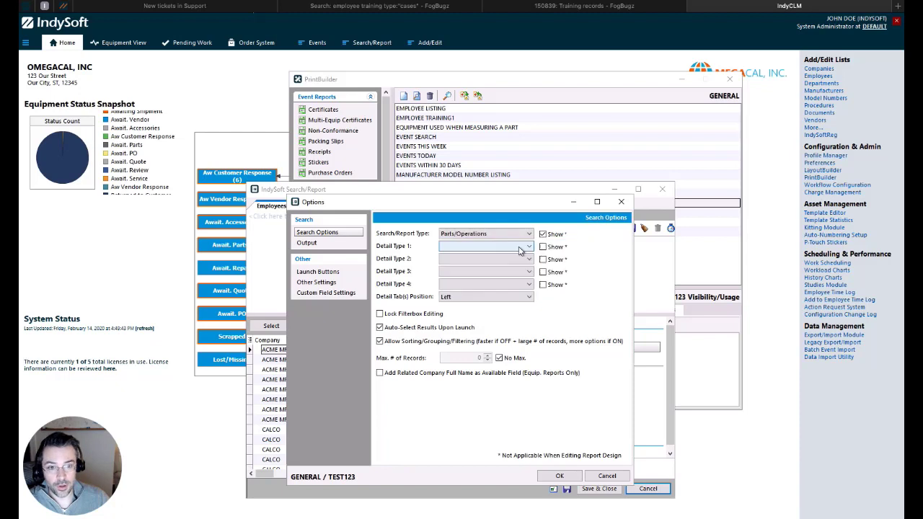
pyautogui.click(526, 249)
pyautogui.click(468, 264)
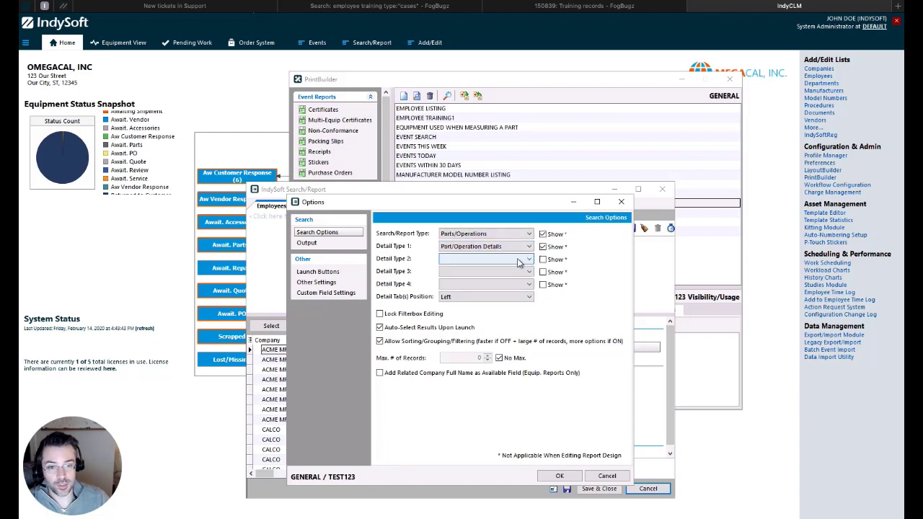
# Switch the report type to Equipment, browse the detail types, then close TEST123 and PrintBuilder.
pyautogui.click(522, 233)
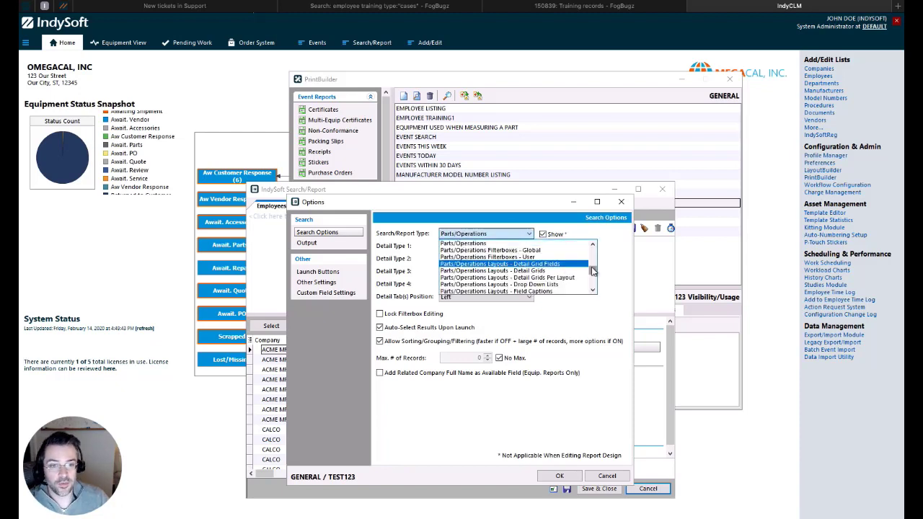
pyautogui.moveTo(591, 271); pyautogui.dragTo(592, 256)
pyautogui.click(592, 245)
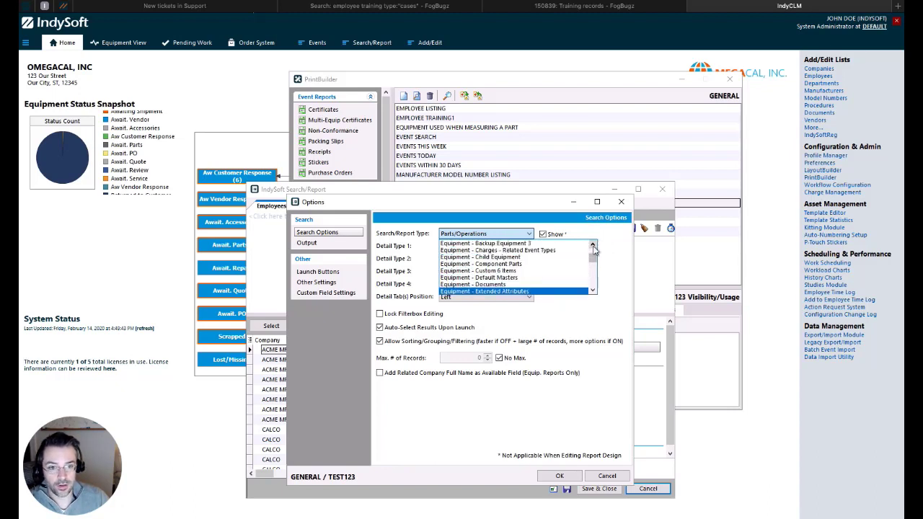
pyautogui.click(476, 250)
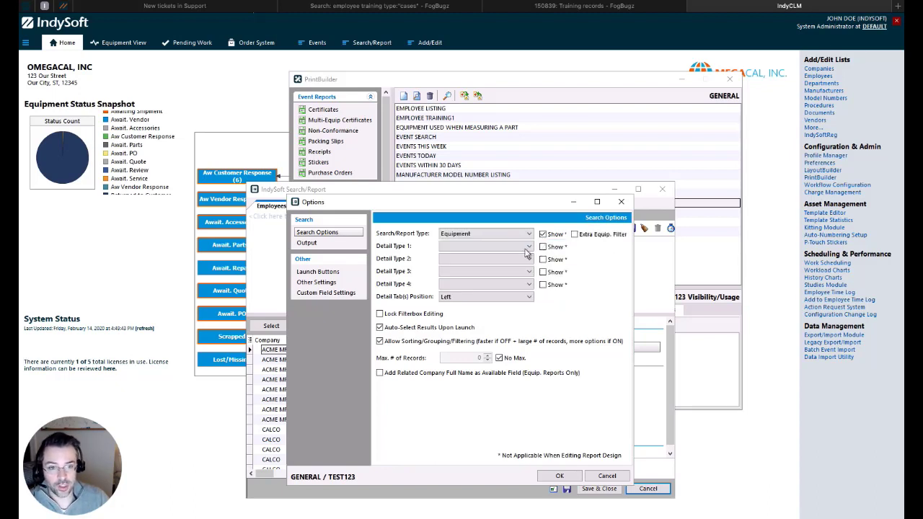
pyautogui.click(523, 250)
pyautogui.scroll(-4, 537, 285)
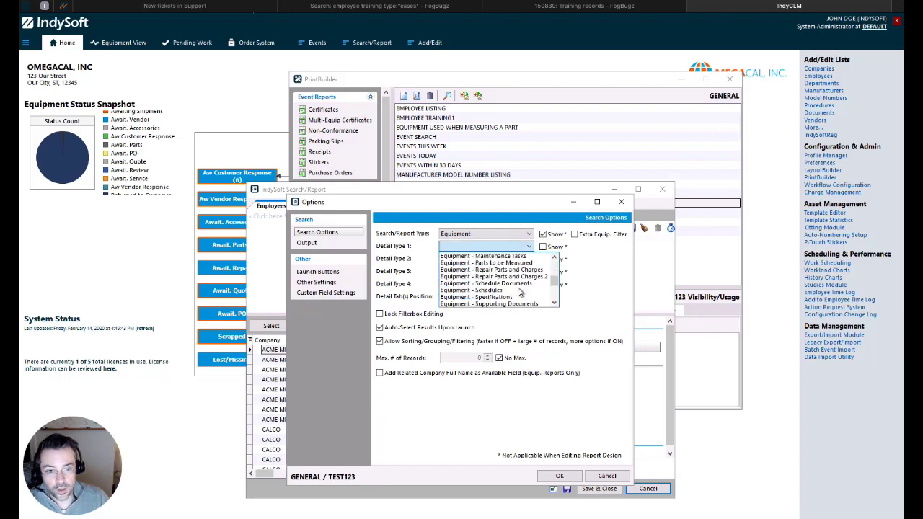
pyautogui.click(585, 320)
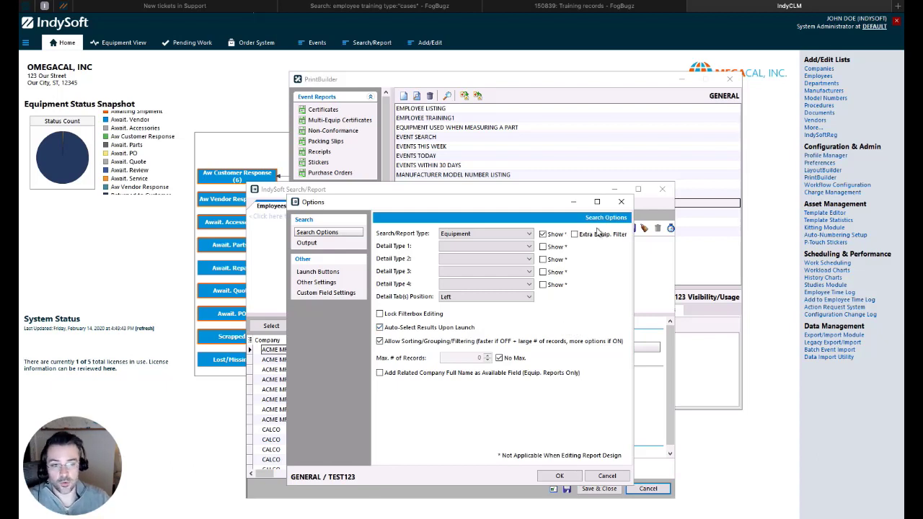
pyautogui.click(622, 203)
pyautogui.click(661, 189)
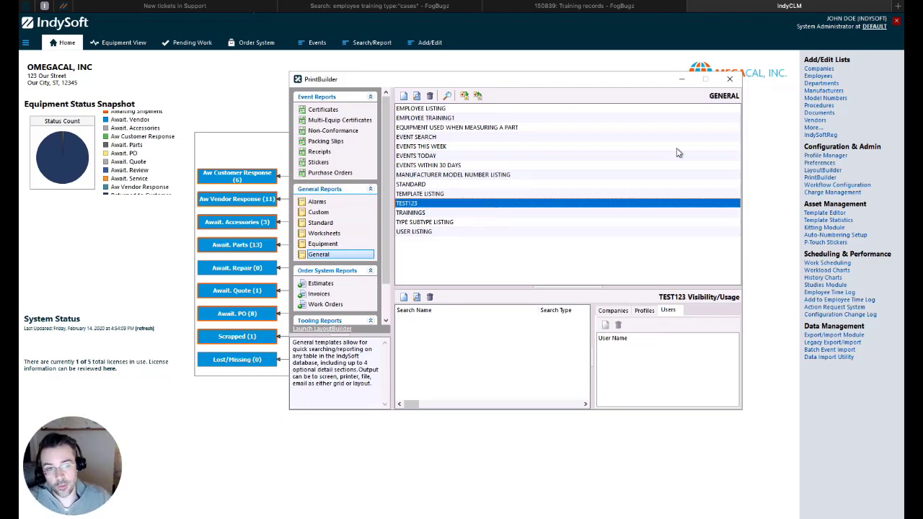
pyautogui.click(729, 80)
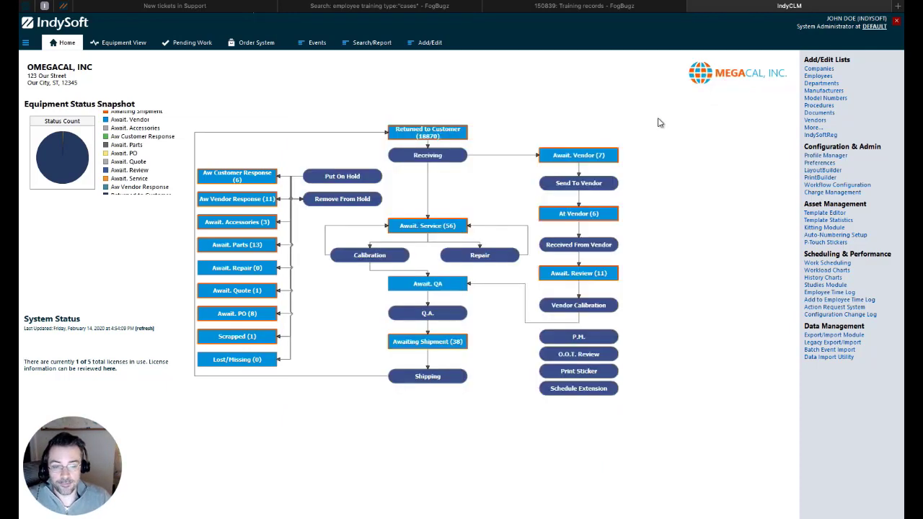